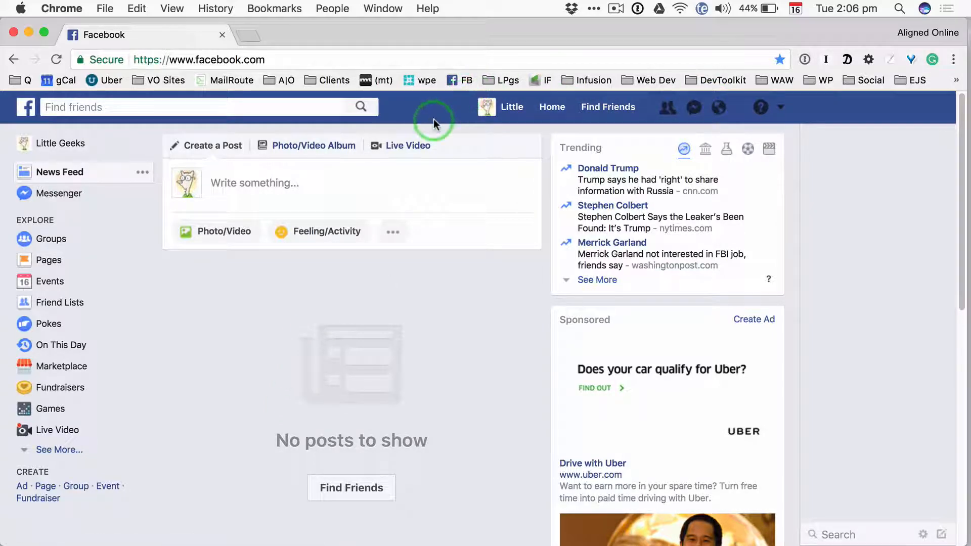
Open the page for creating an ad and check which ad account is active.
left_click(22, 487)
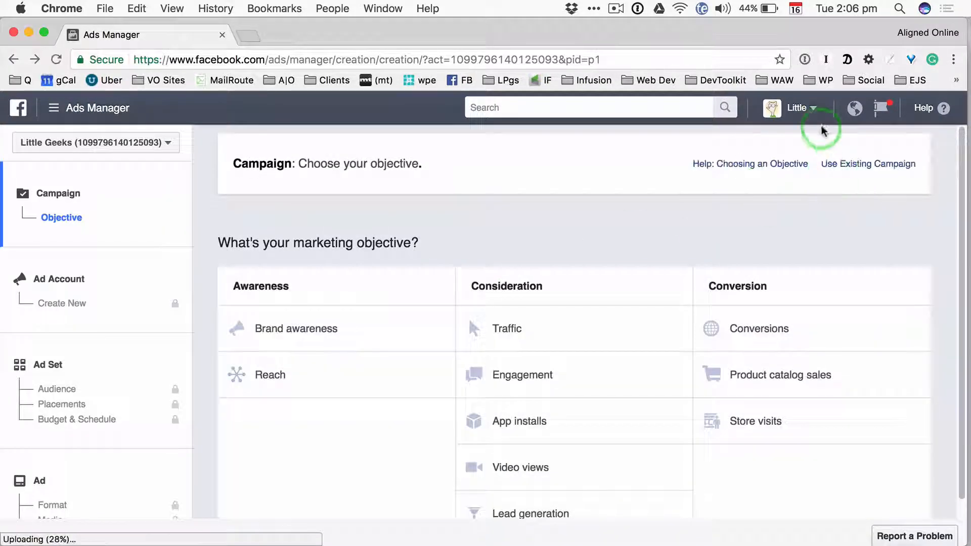
left_click(811, 113)
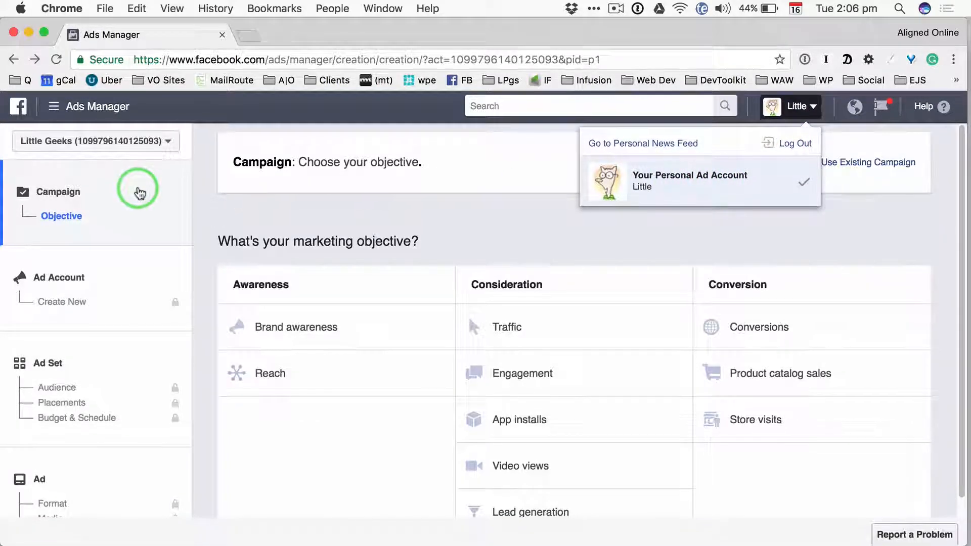
left_click(216, 210)
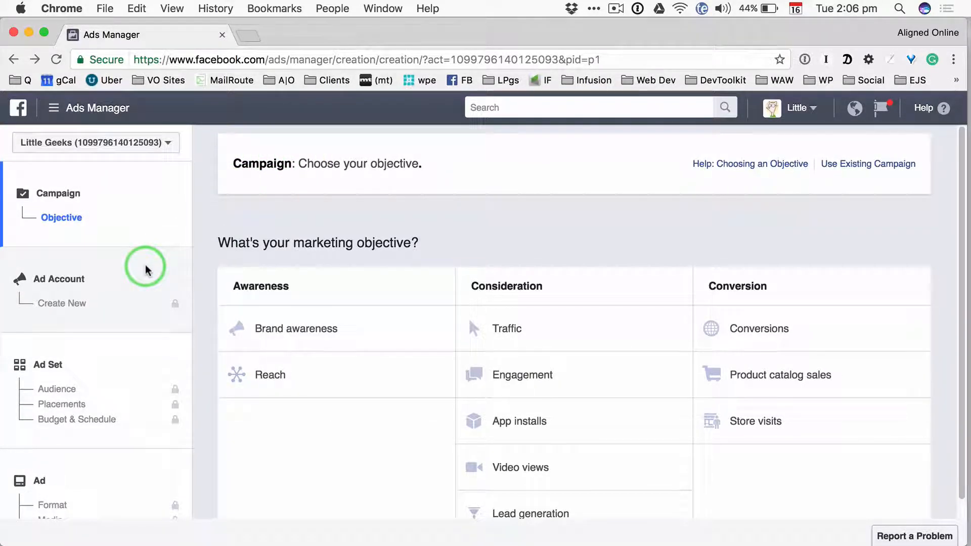
scroll(546, 234, "down", 1)
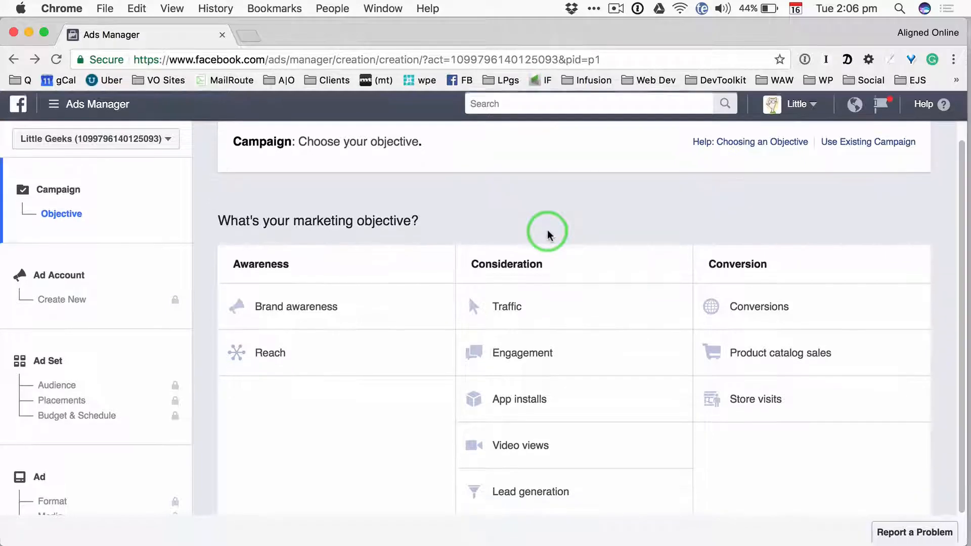
scroll(546, 233, "up", 1)
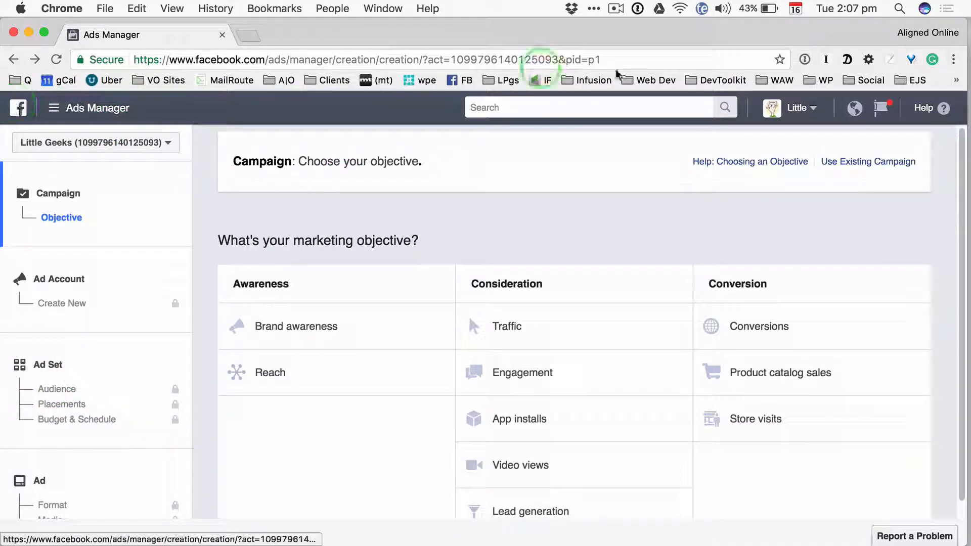
Find and open the Audience Insights tool, start with Everyone on Facebook, and dismiss the location tip.
left_click(571, 105)
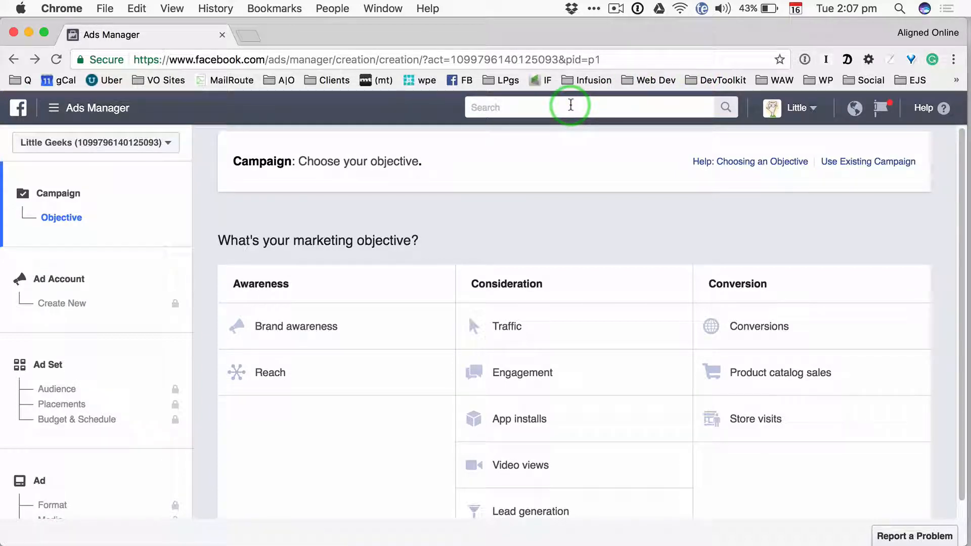
type("t")
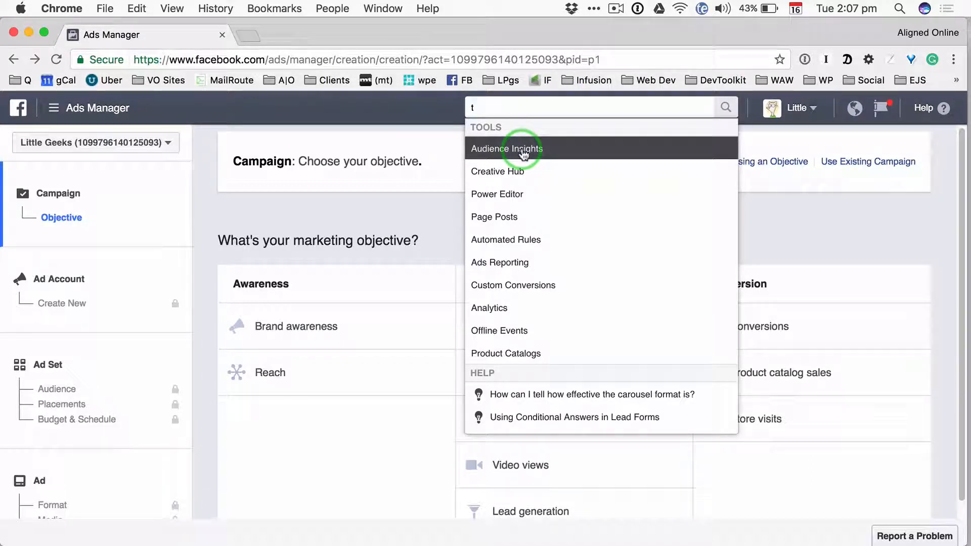
left_click(523, 151)
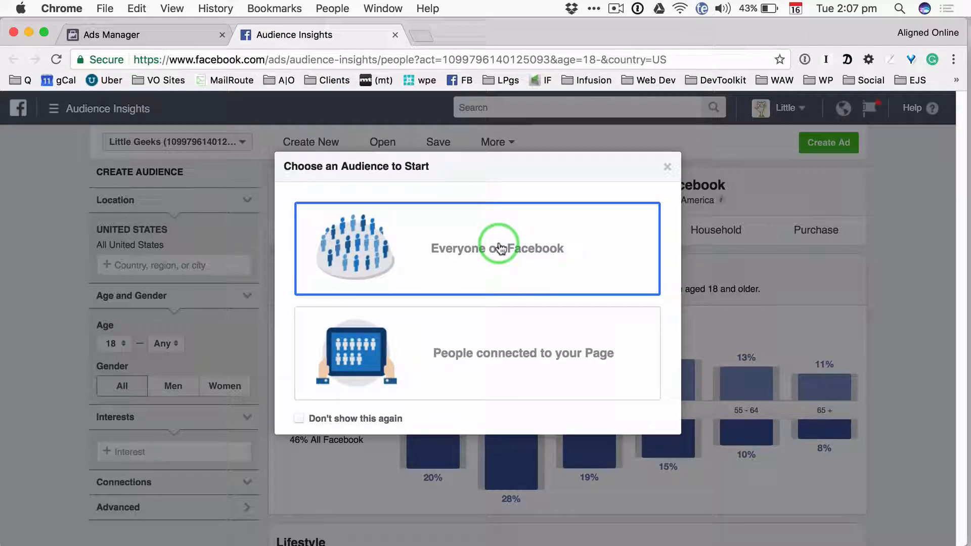
left_click(498, 248)
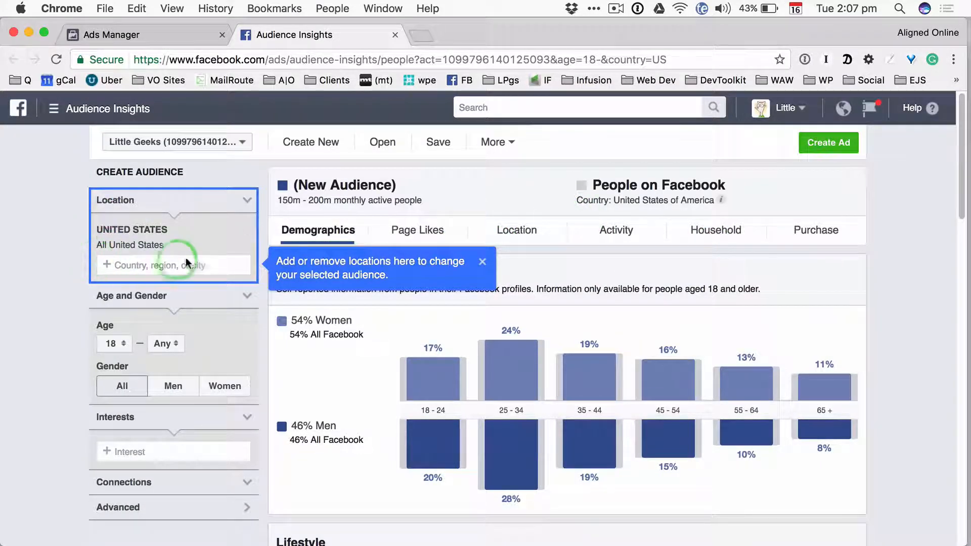
left_click(482, 264)
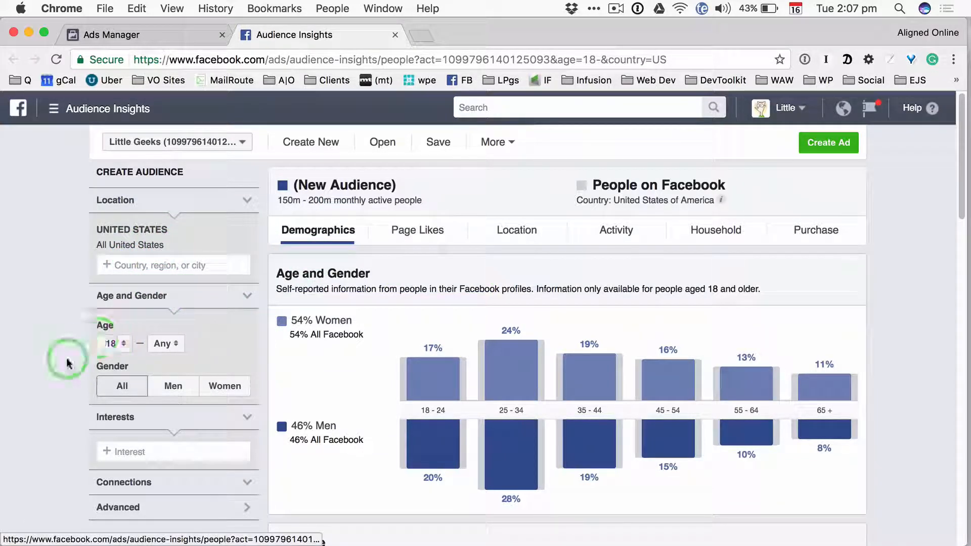
Set the audience's minimum age to 27.
left_click(226, 322)
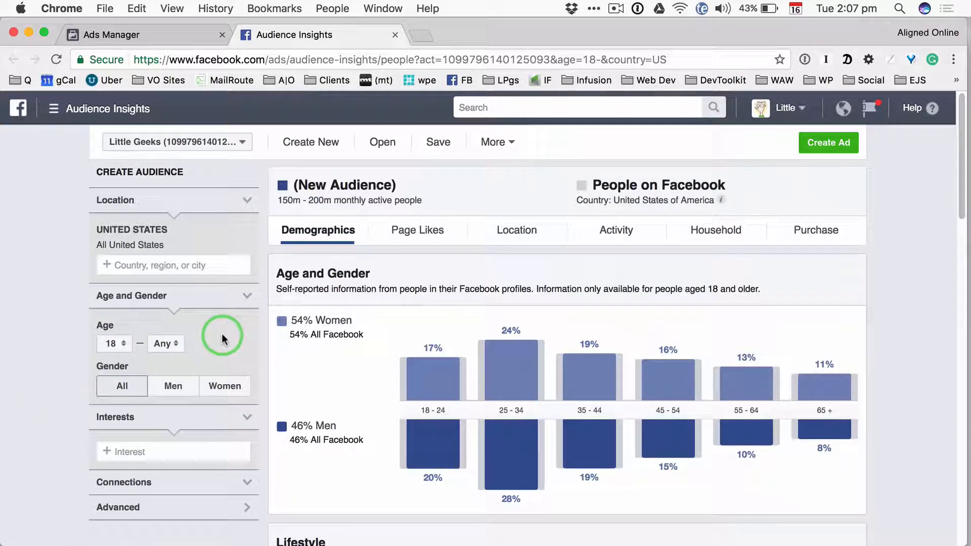
left_click(125, 345)
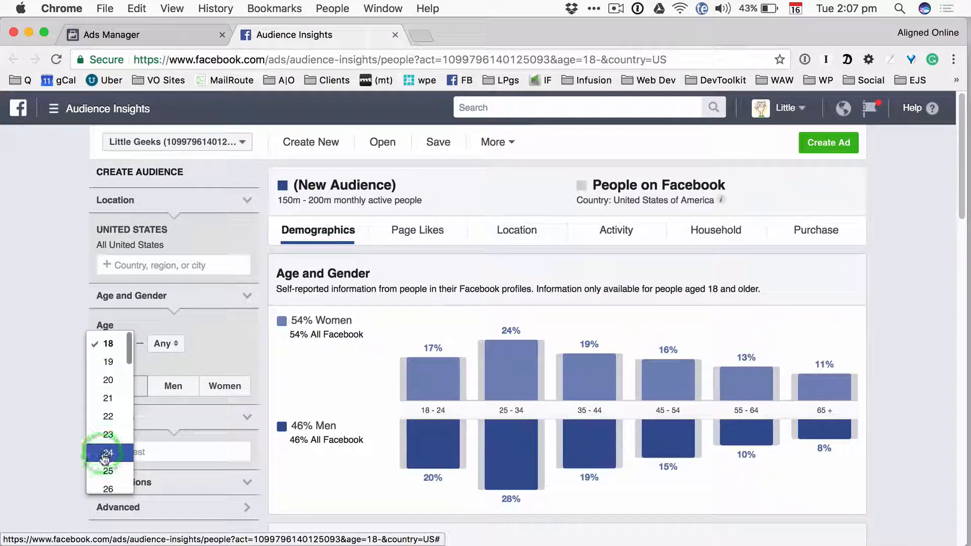
scroll(104, 459, "down", 2)
scroll(105, 455, "down", 3)
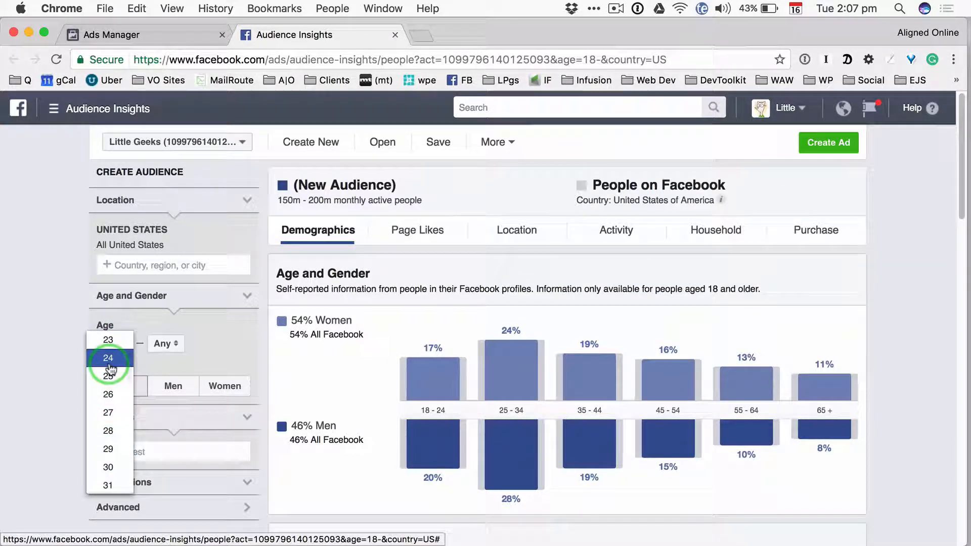
left_click(109, 419)
left_click(205, 361)
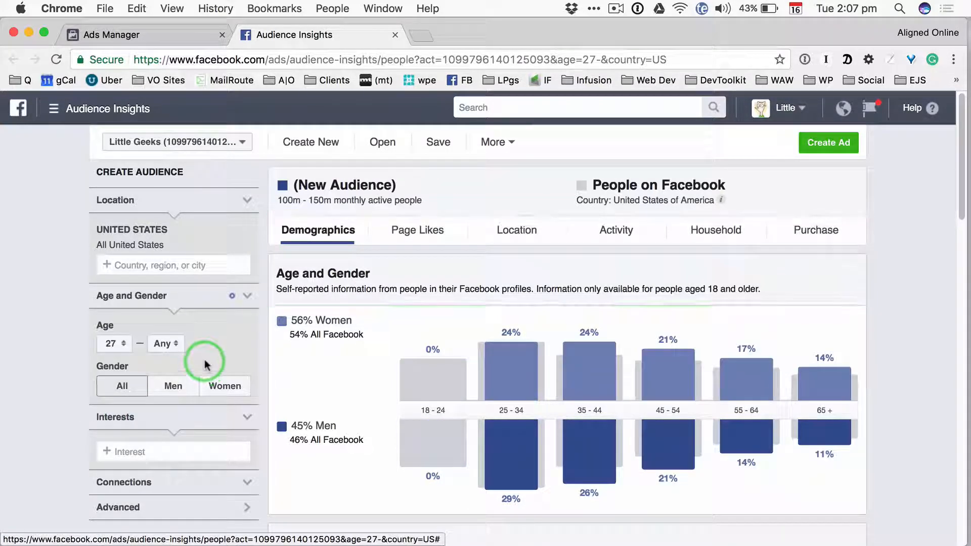
Set the audience's minimum age to 33.
left_click(125, 347)
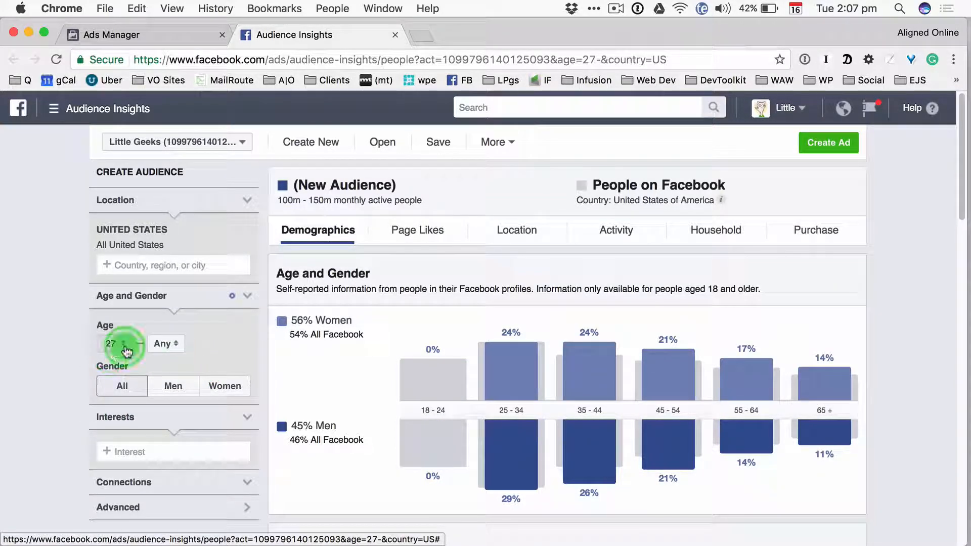
scroll(109, 389, "down", 2)
scroll(109, 390, "down", 2)
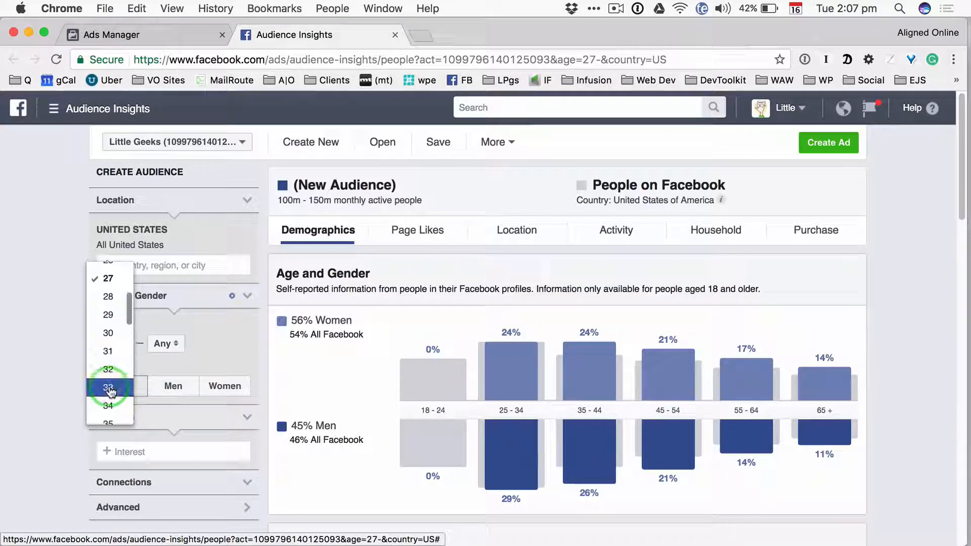
left_click(110, 388)
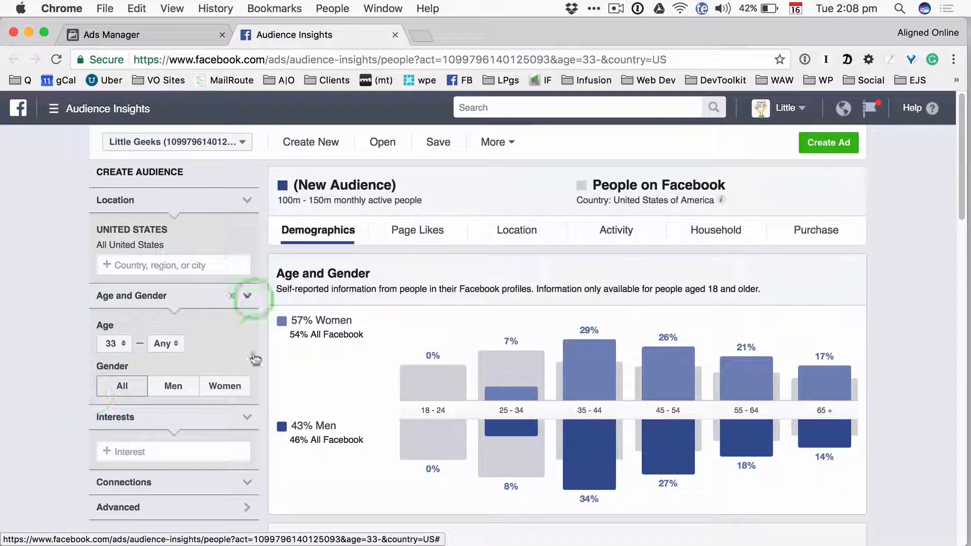
Examine the Age and Gender chart, comparing each age group's share of the selected audience with all Facebook users.
mouse_move(402, 341)
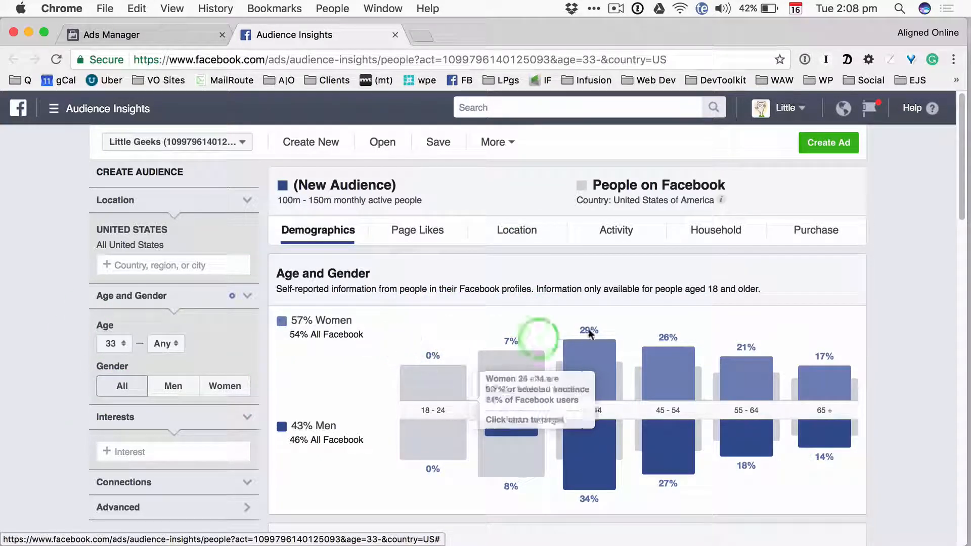
mouse_move(503, 412)
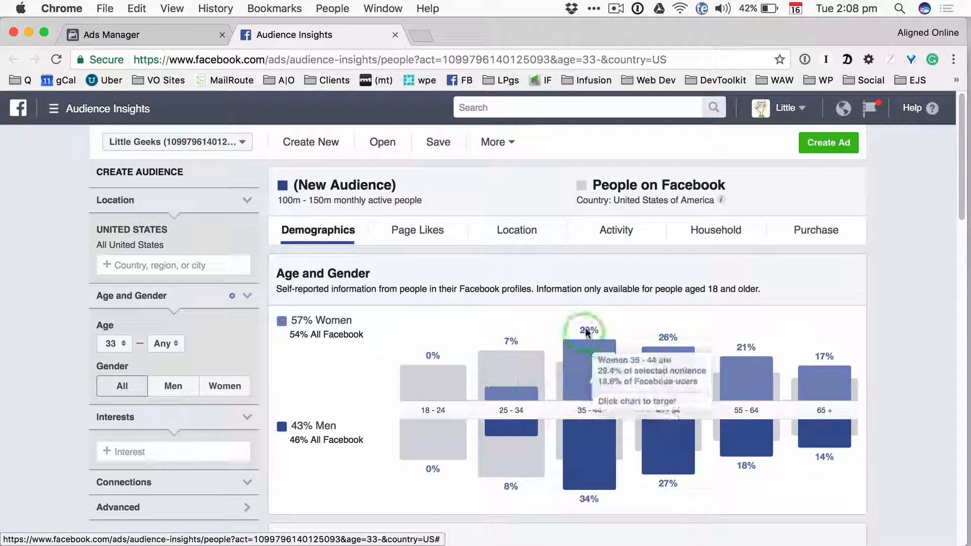
mouse_move(522, 386)
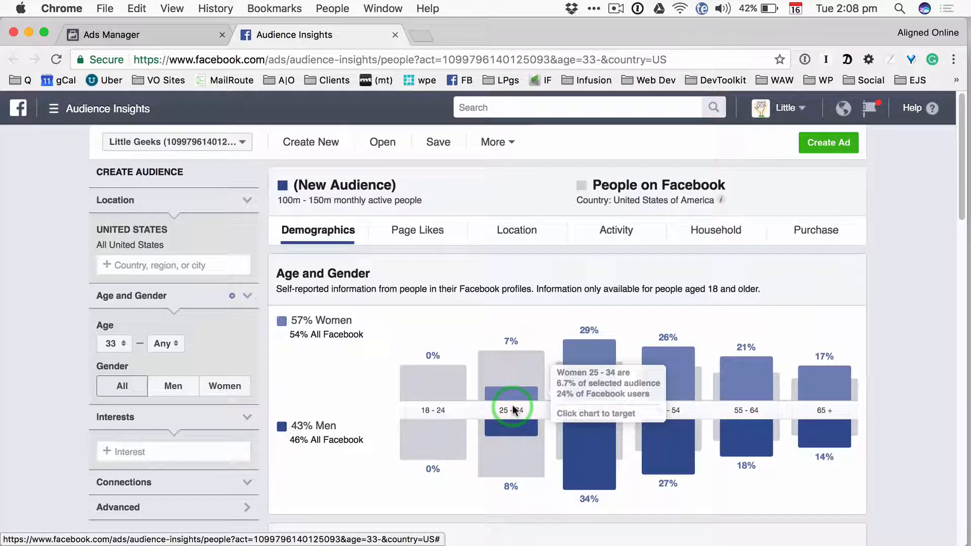
mouse_move(584, 443)
mouse_move(587, 394)
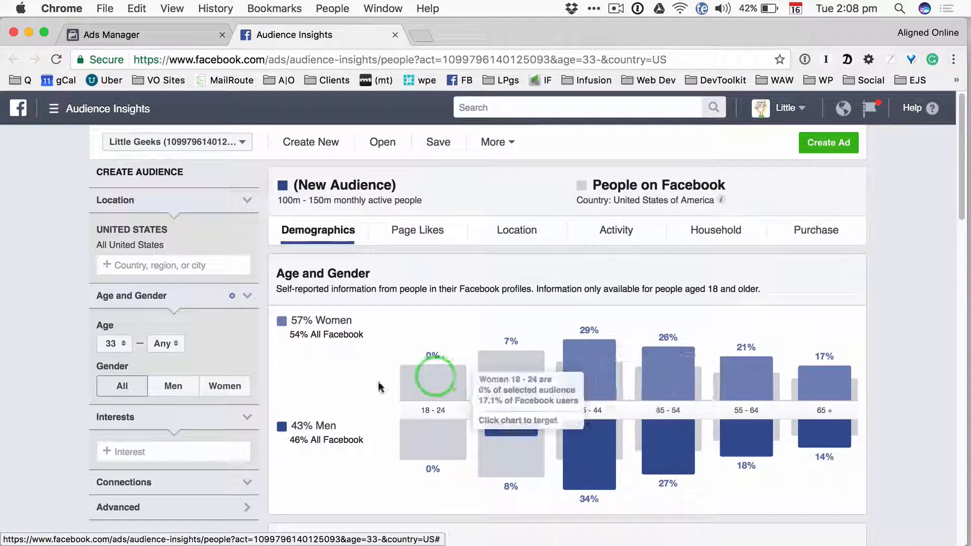
mouse_move(438, 403)
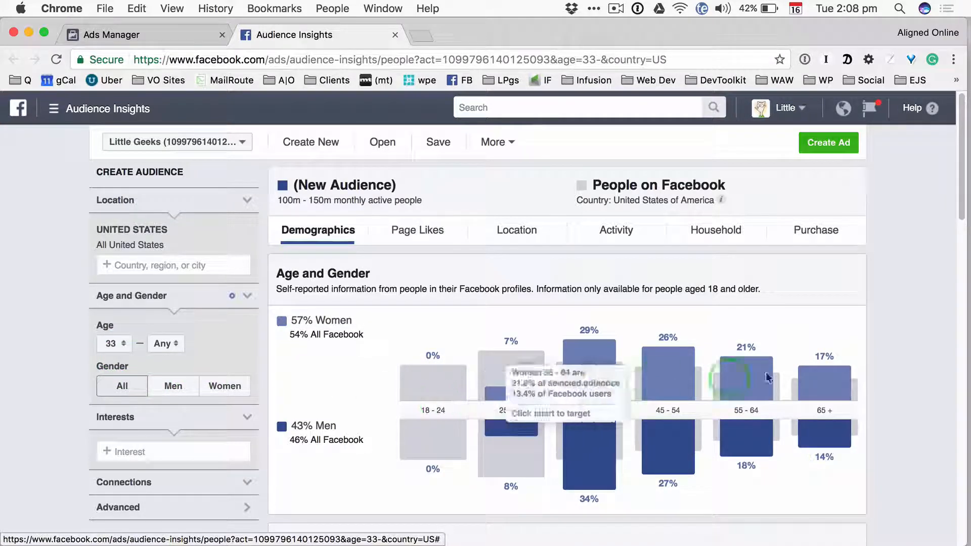
mouse_move(810, 387)
Review the audience's Lifestyle, Relationship Status, Education Level and Job Title breakdowns.
scroll(810, 387, "down", 20)
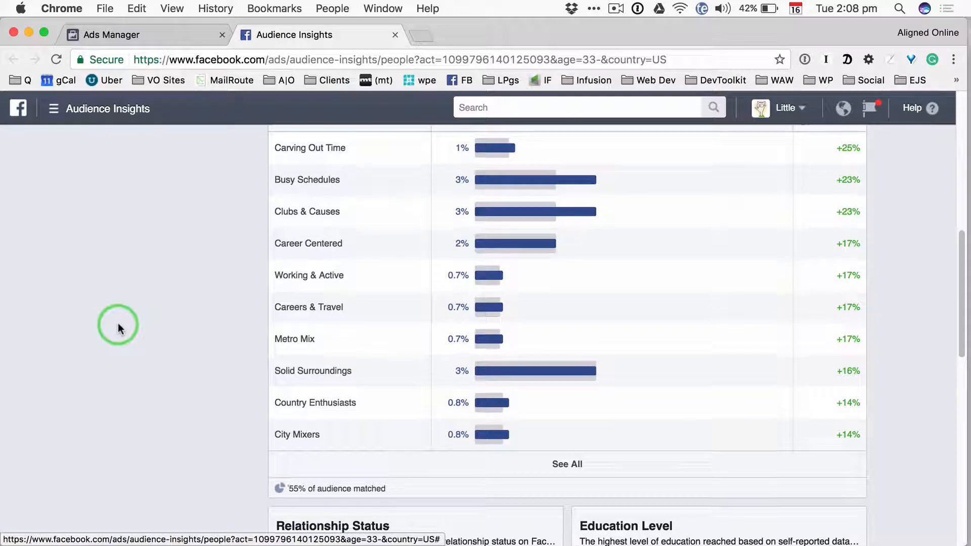
scroll(118, 327, "up", 3)
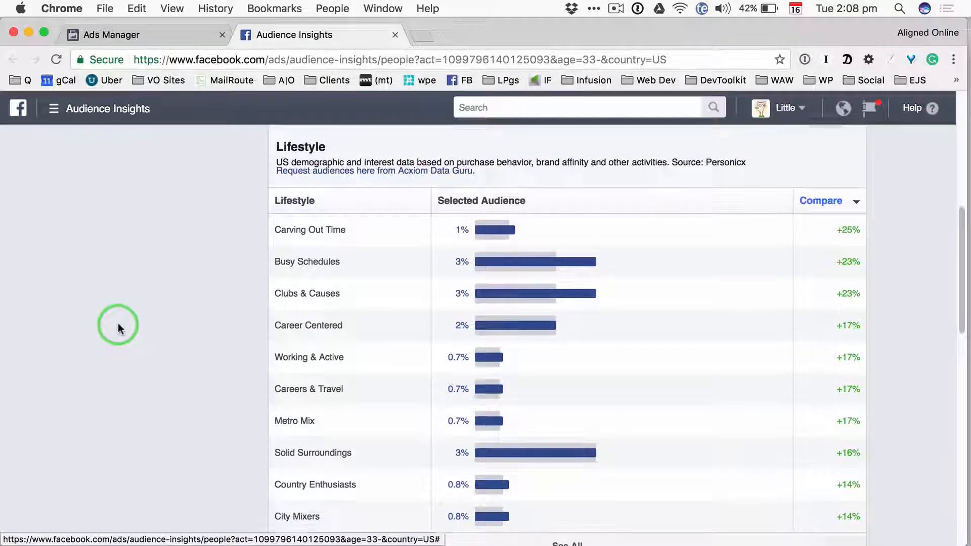
scroll(118, 327, "down", 2)
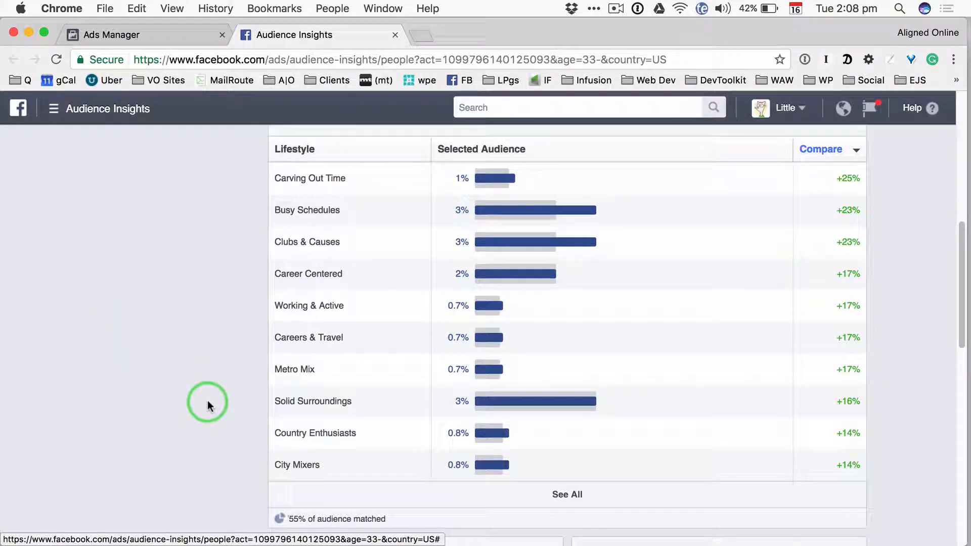
scroll(208, 405, "down", 1)
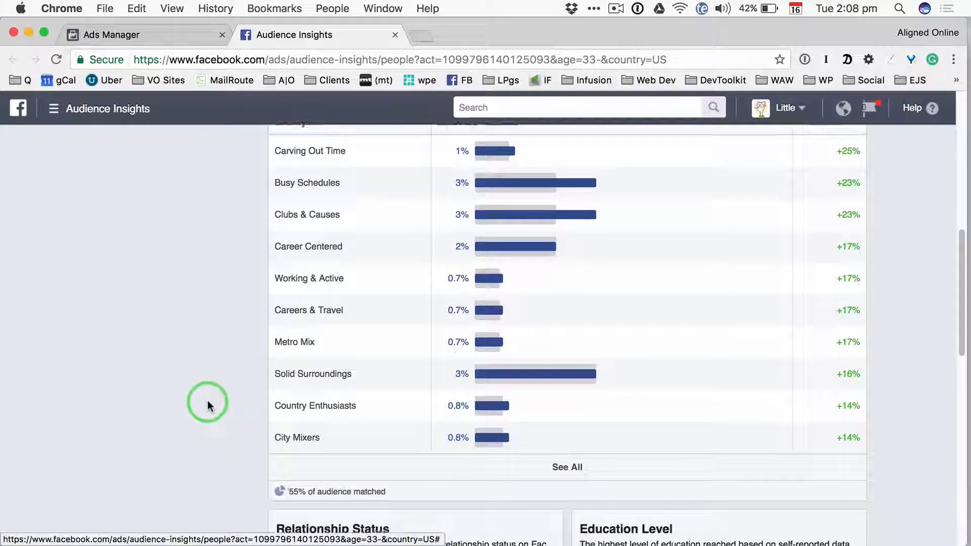
scroll(208, 405, "down", 1)
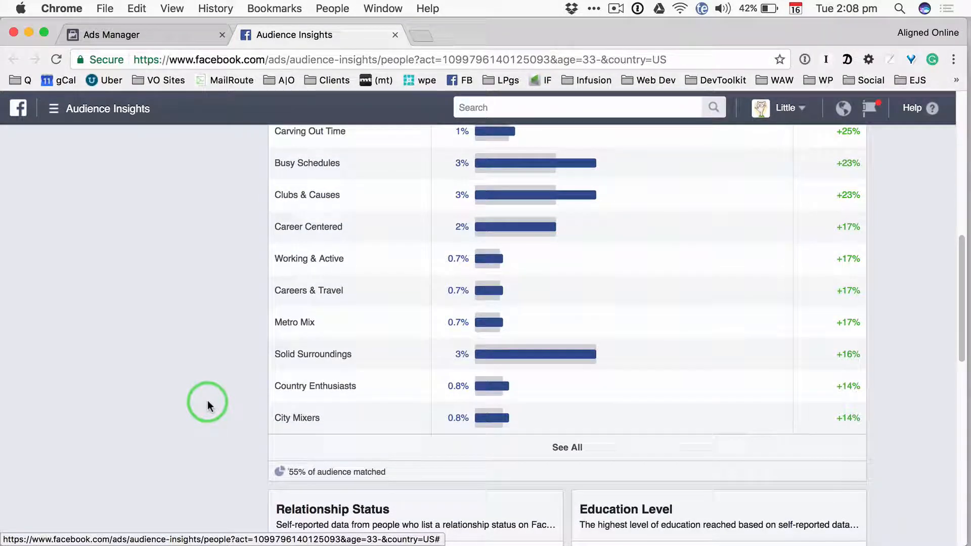
scroll(209, 405, "down", 7)
scroll(208, 405, "up", 1)
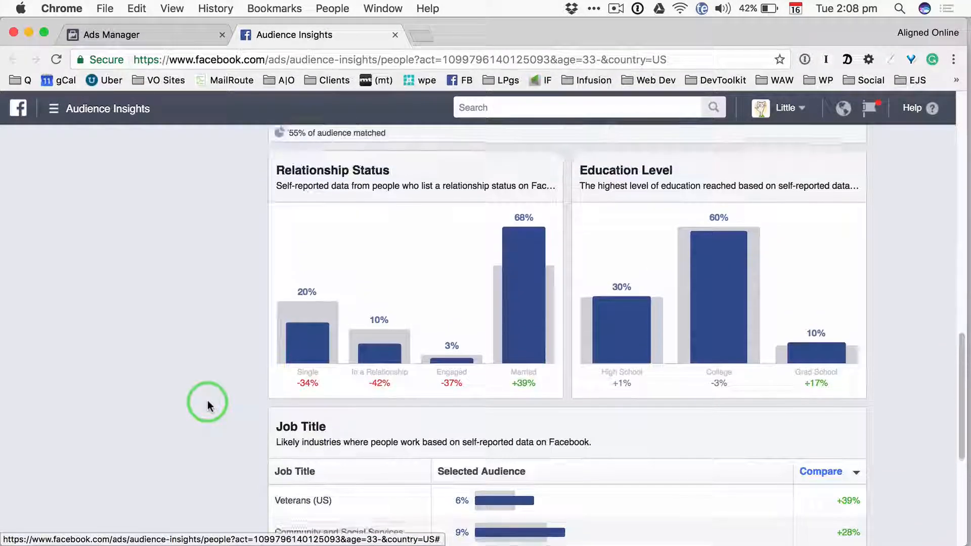
mouse_move(525, 276)
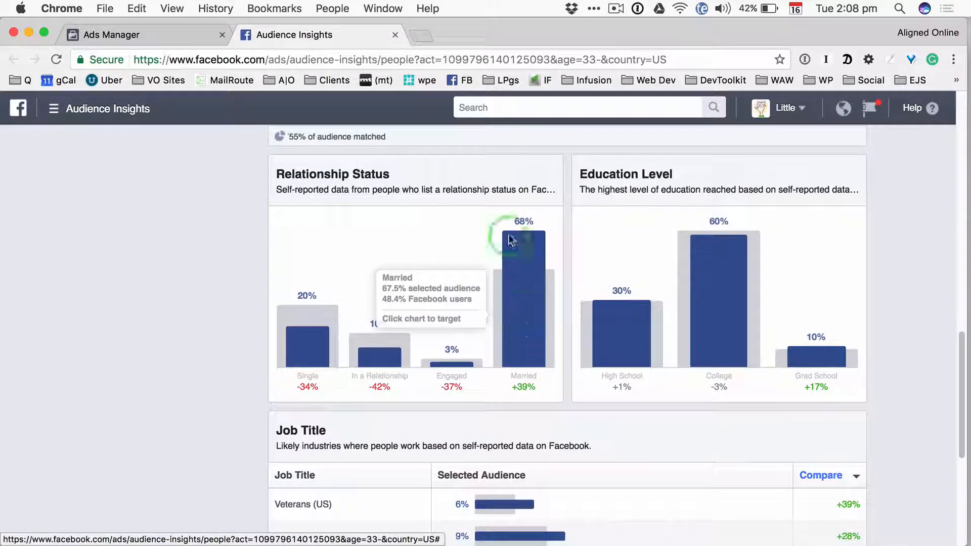
mouse_move(735, 273)
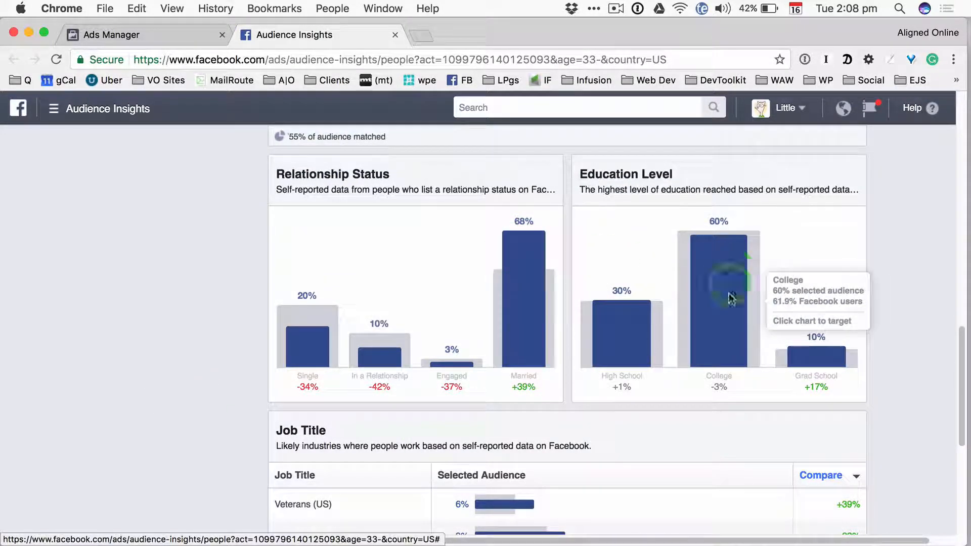
scroll(751, 243, "down", 4)
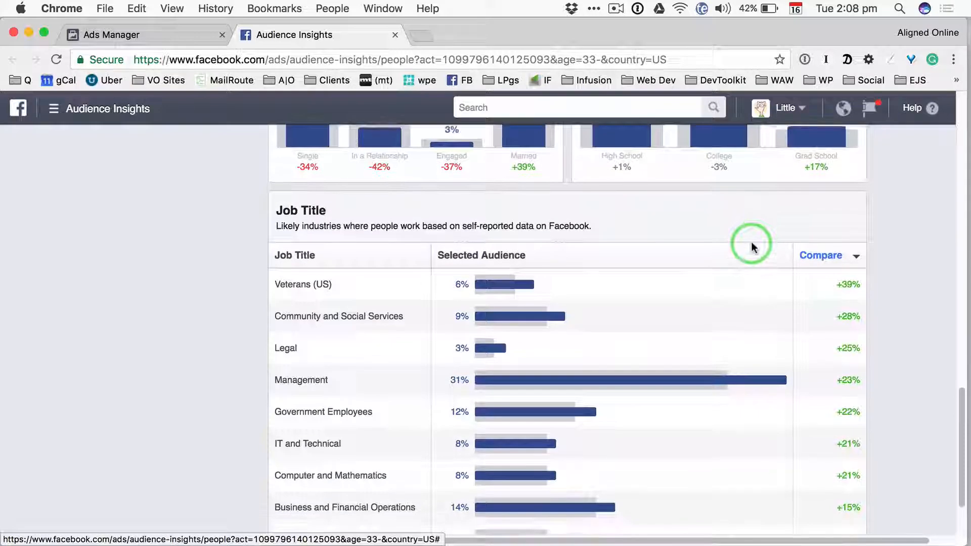
scroll(580, 268, "down", 2)
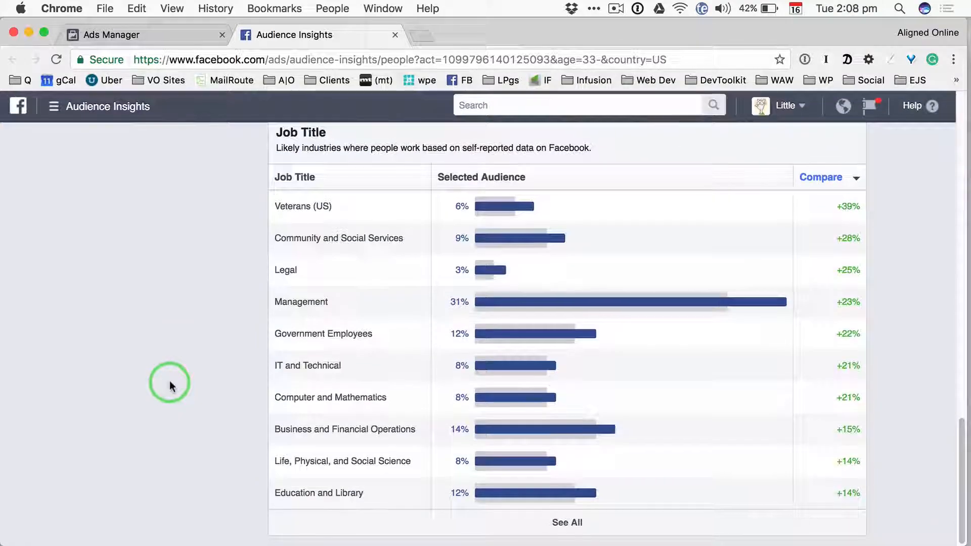
Open the audience's Page Likes and review the Top Categories list.
scroll(170, 383, "up", 20)
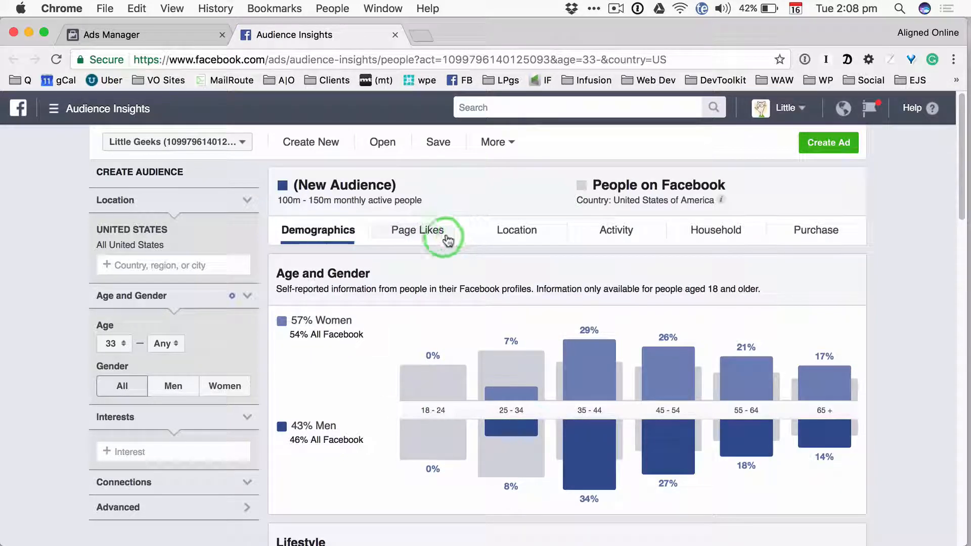
left_click(415, 226)
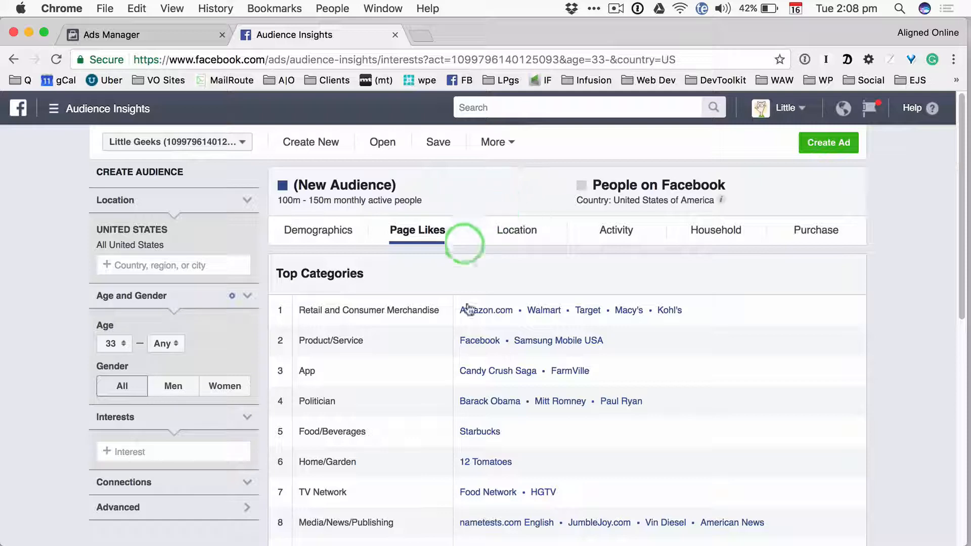
scroll(827, 341, "down", 3)
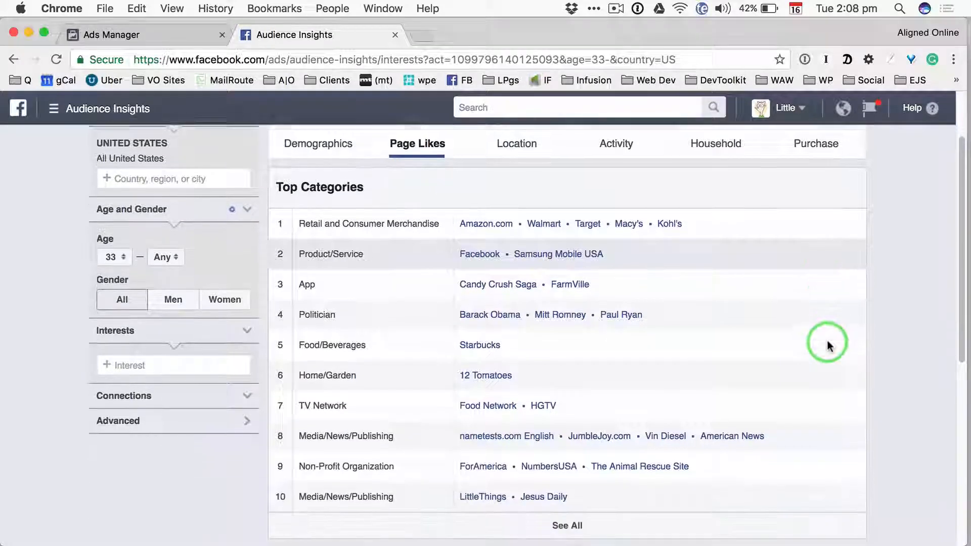
Narrow the audience's location to the state of California, United States.
scroll(826, 344, "down", 2)
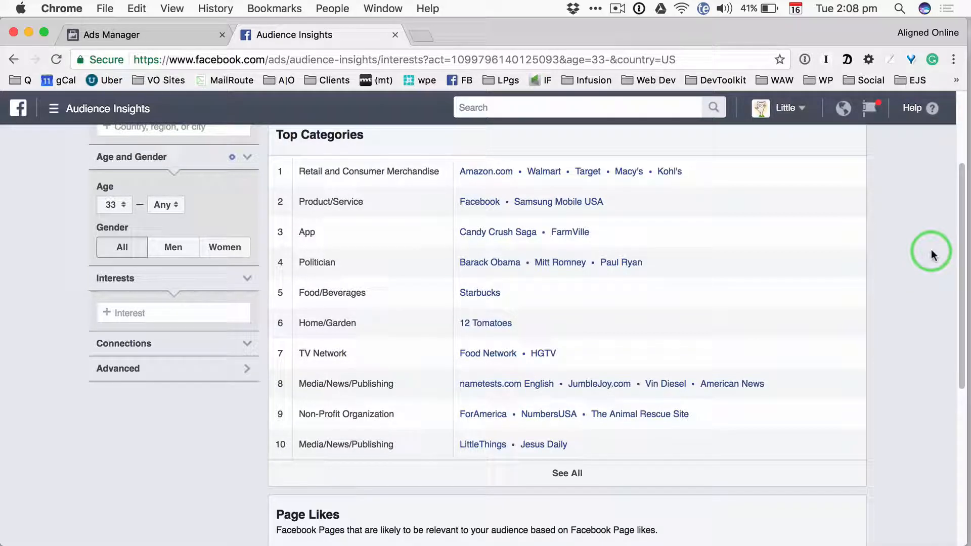
scroll(747, 267, "down", 6)
scroll(746, 266, "up", 9)
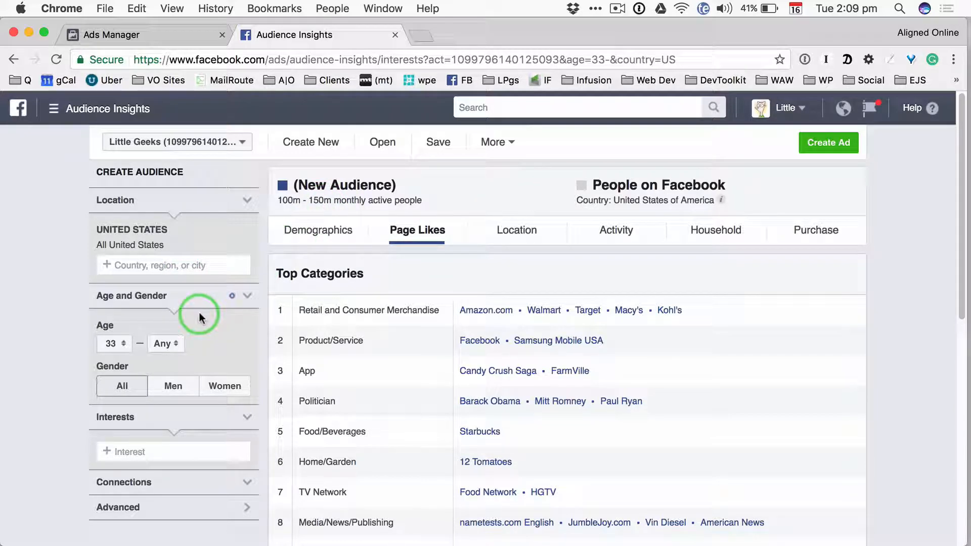
left_click(145, 266)
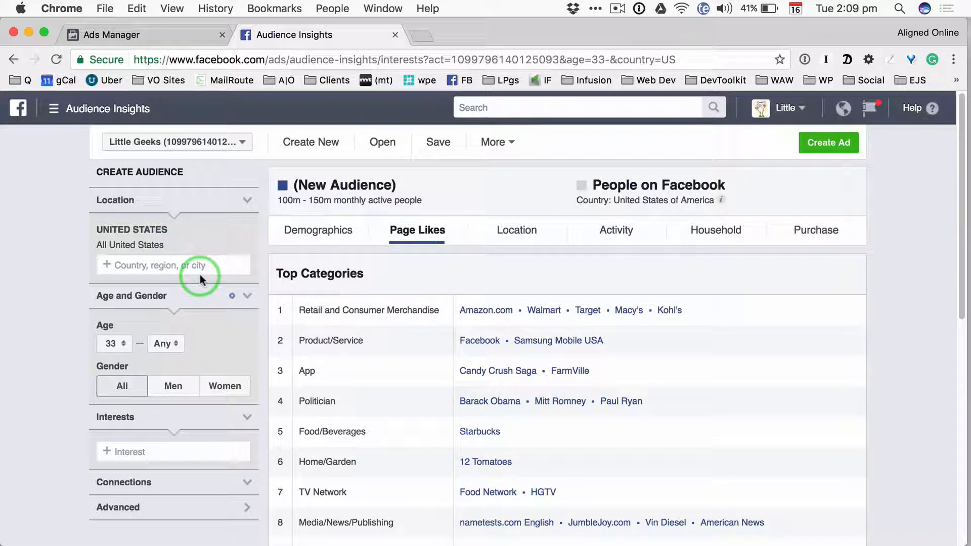
type("California")
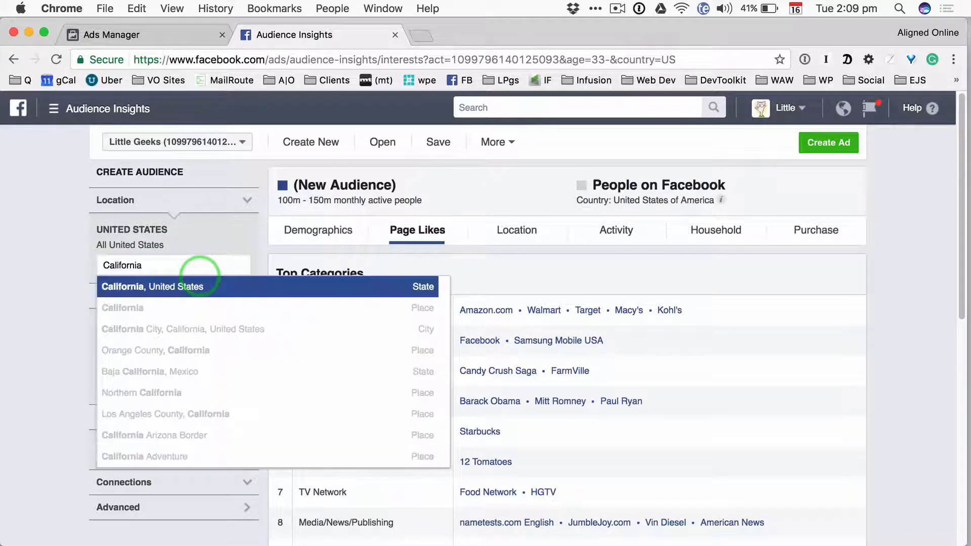
left_click(188, 286)
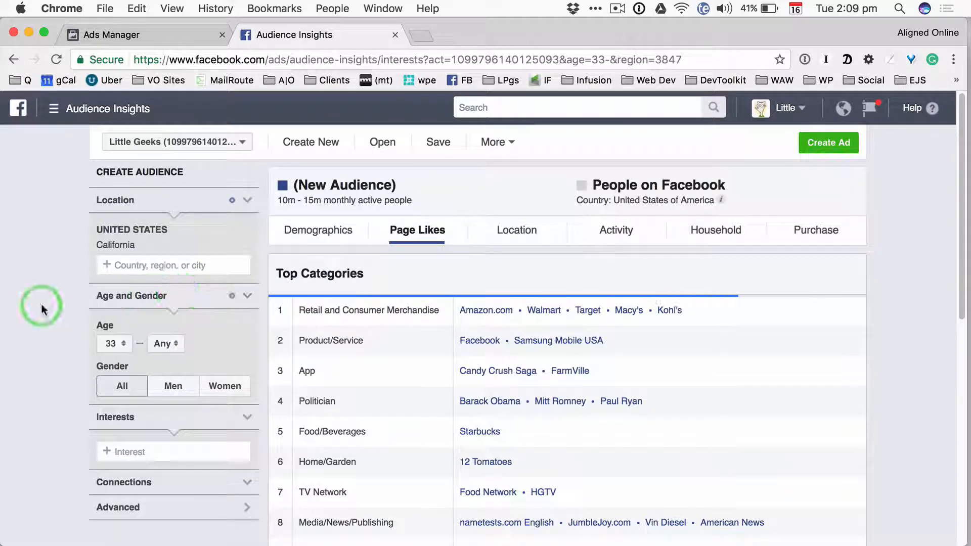
Restrict the audience to women and add Yoga as an interest.
scroll(72, 390, "down", 2)
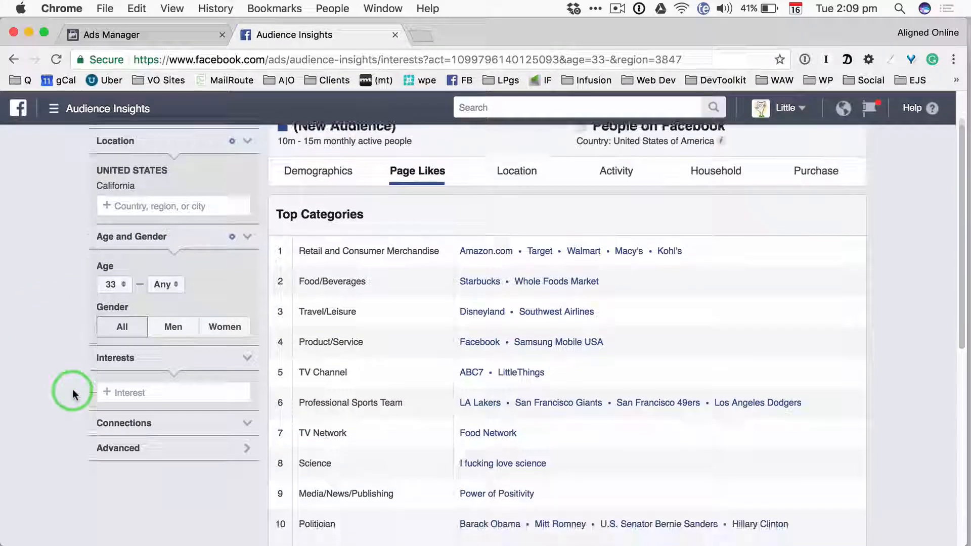
left_click(227, 326)
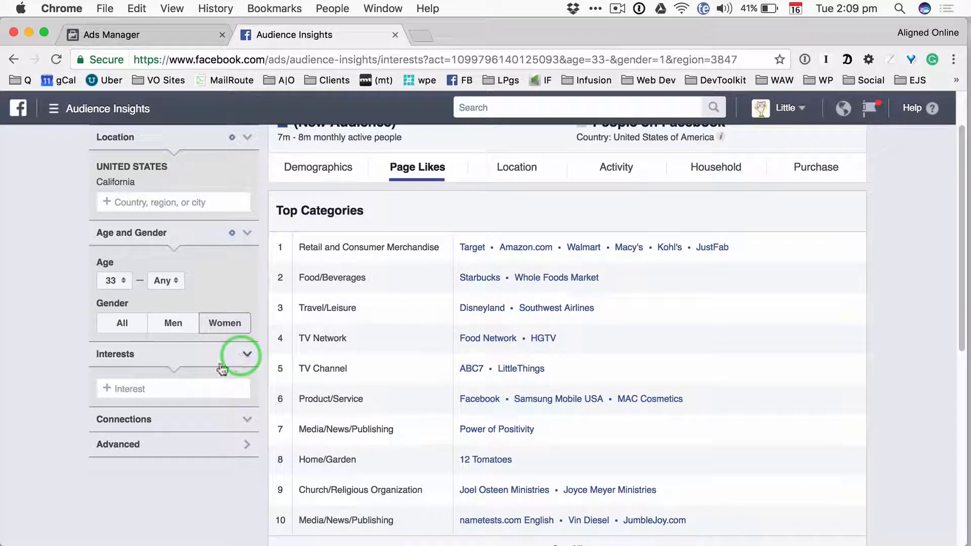
left_click(157, 388)
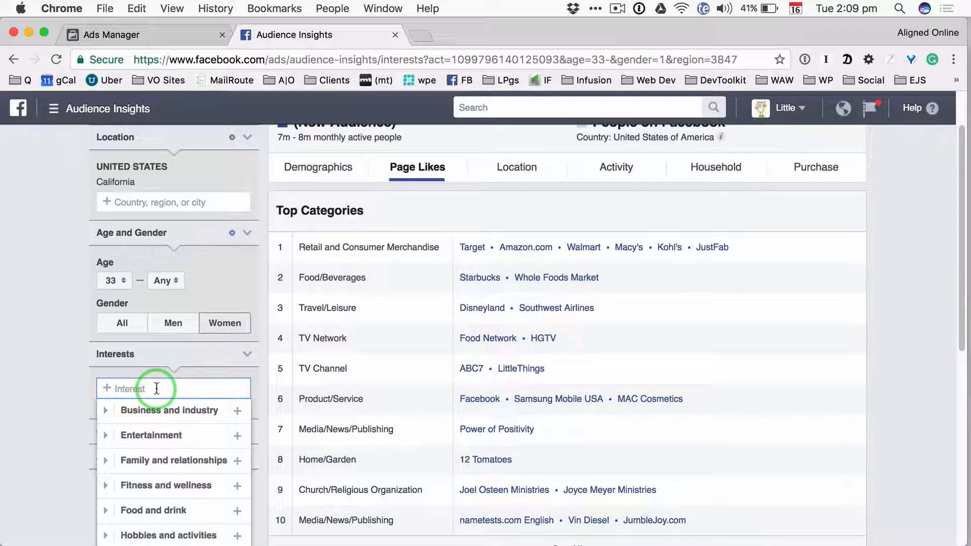
type("oga")
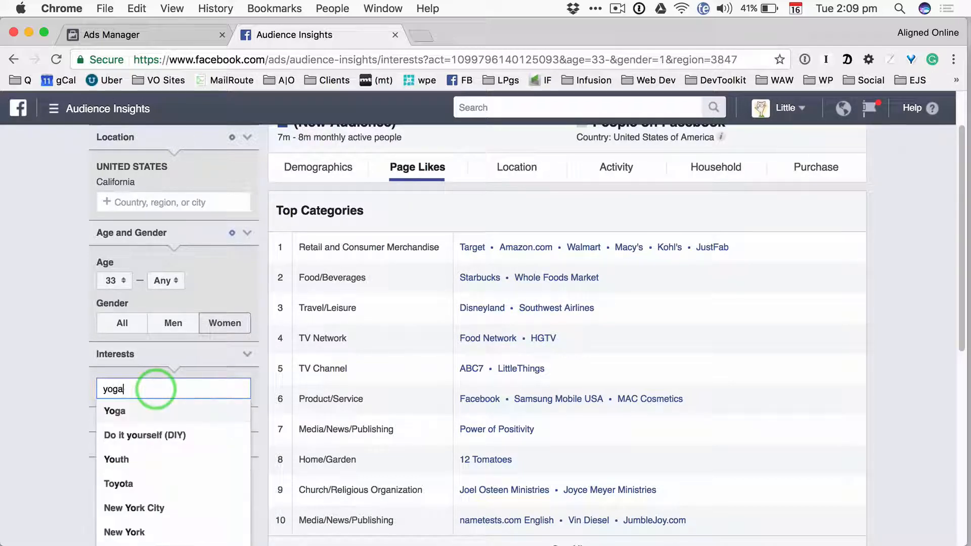
left_click(152, 411)
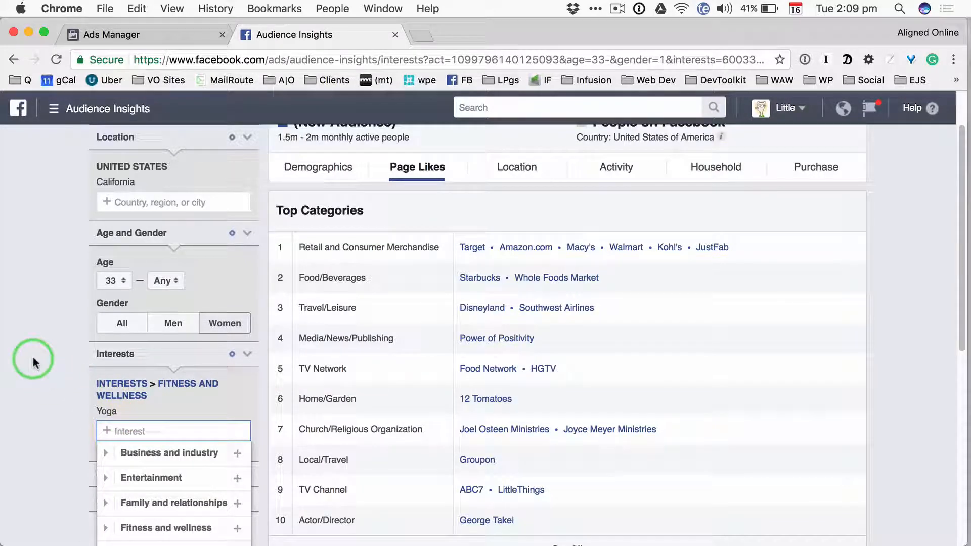
Add Meditation and Physical fitness from the Fitness and wellness category to the audience's interests.
scroll(33, 361, "down", 4)
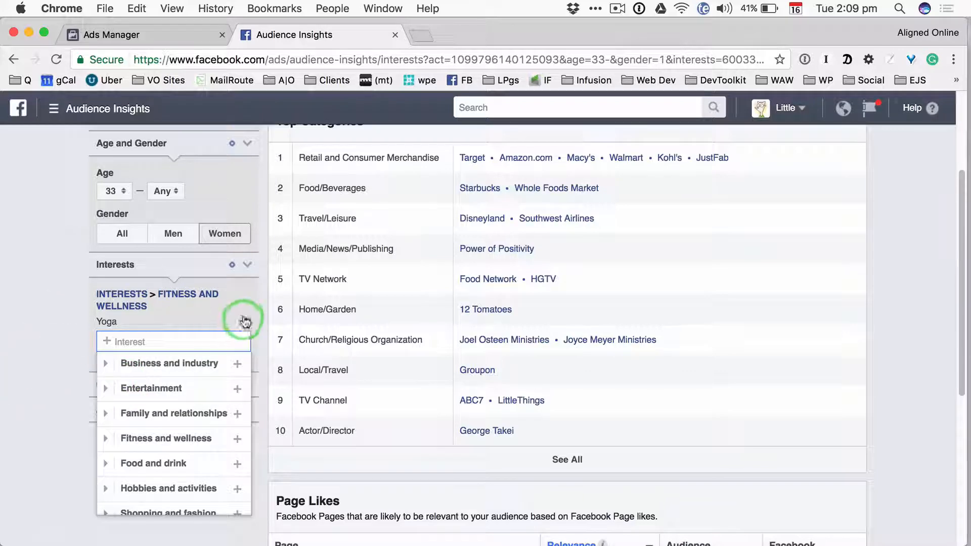
left_click(195, 438)
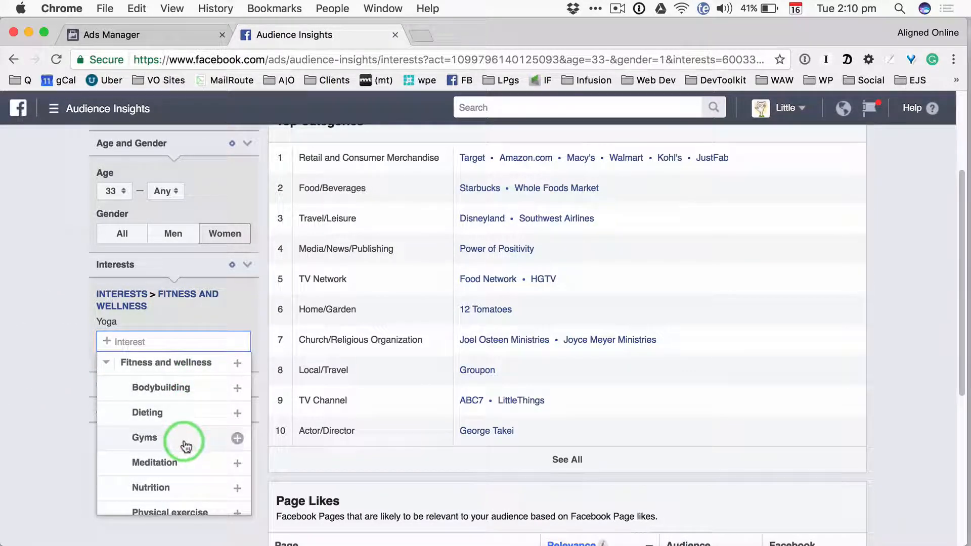
scroll(181, 445, "down", 1)
scroll(181, 445, "down", 1)
left_click(174, 448)
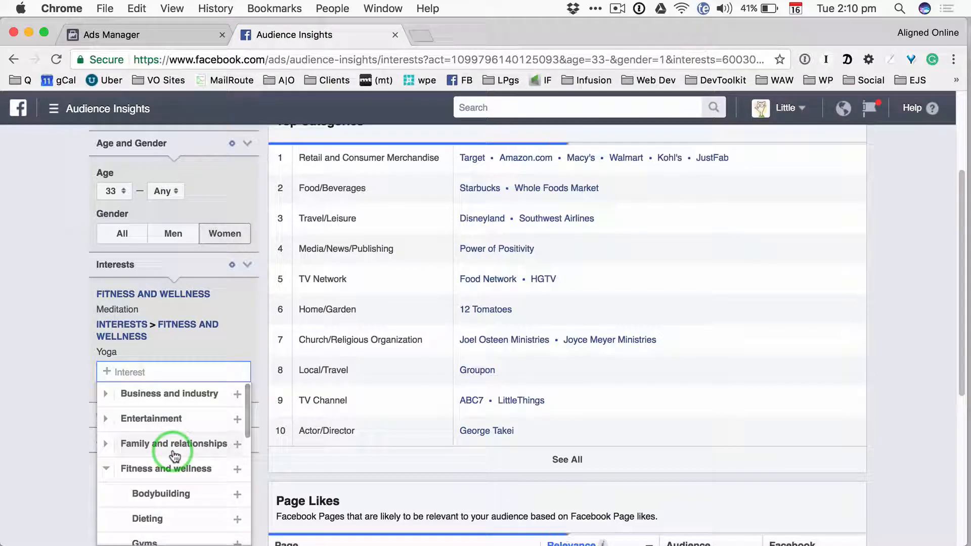
scroll(174, 453, "down", 5)
scroll(174, 457, "down", 1)
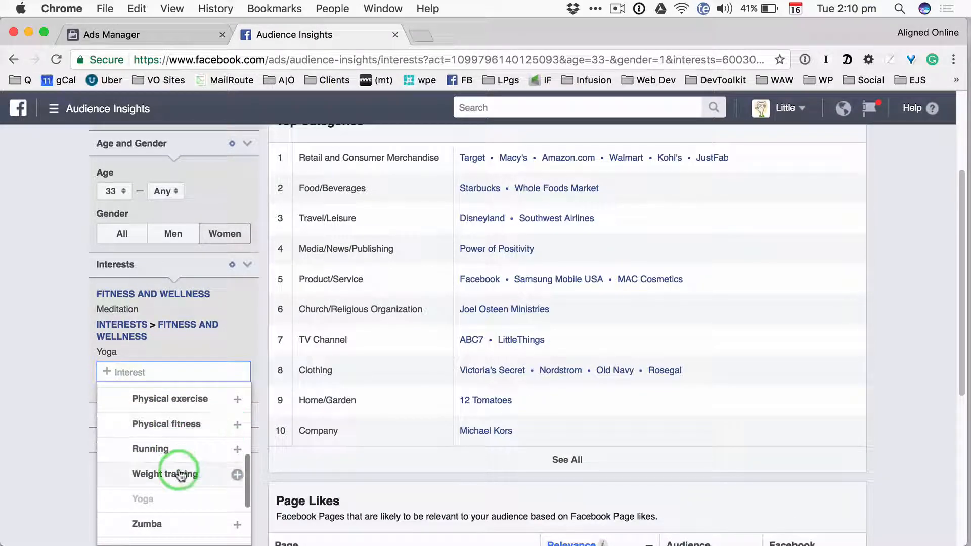
left_click(144, 424)
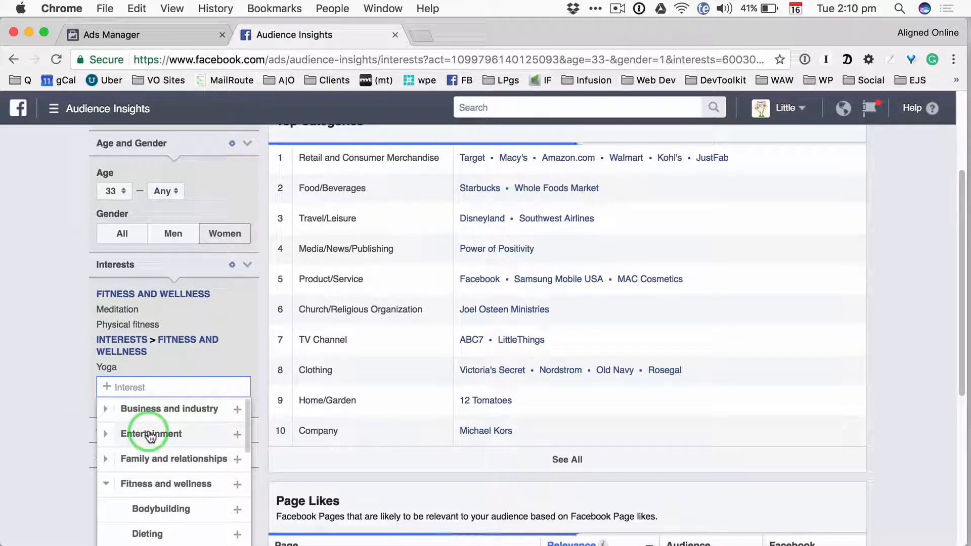
Search the interests for "Yoga Wor" and add YOGA WORLD to the audience.
scroll(50, 403, "down", 3)
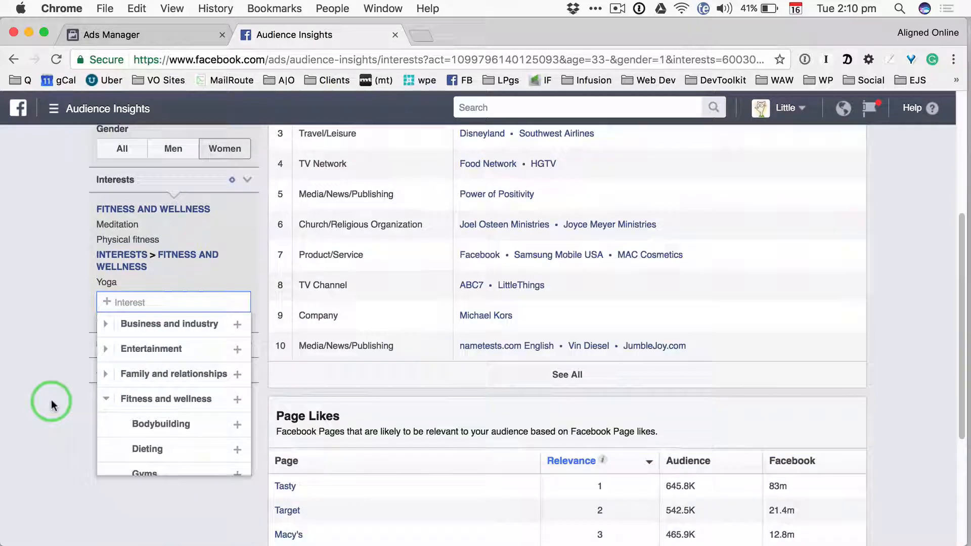
left_click(105, 404)
left_click(116, 403)
scroll(216, 376, "down", 5)
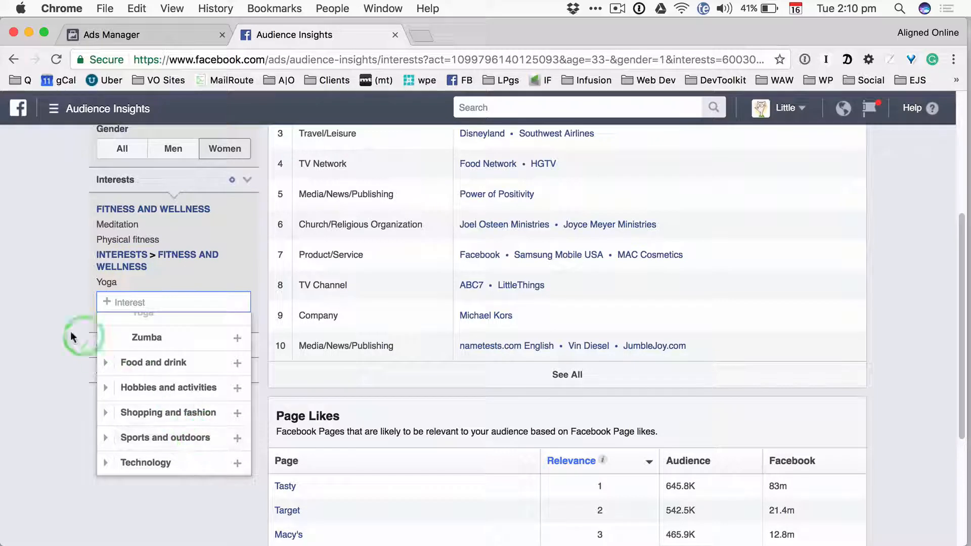
left_click(144, 302)
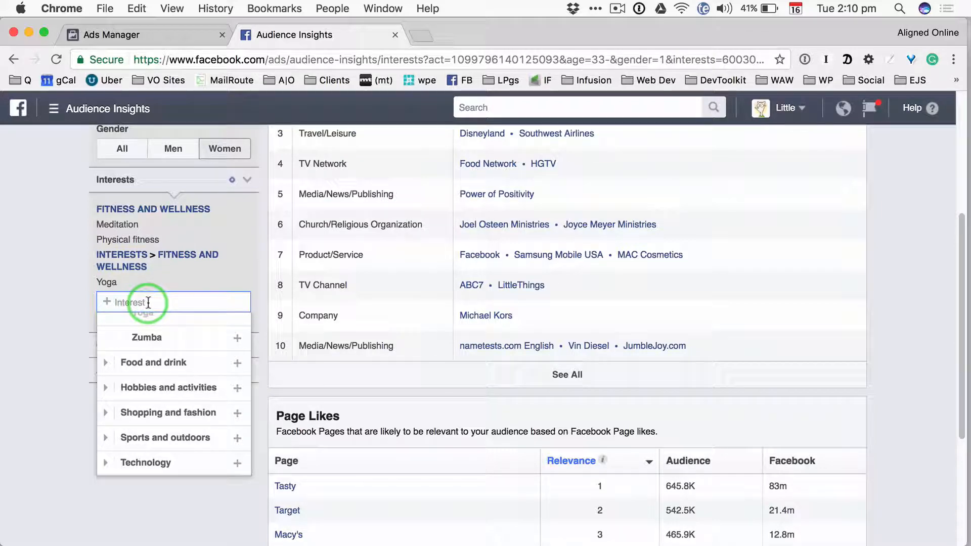
type("Yoga ")
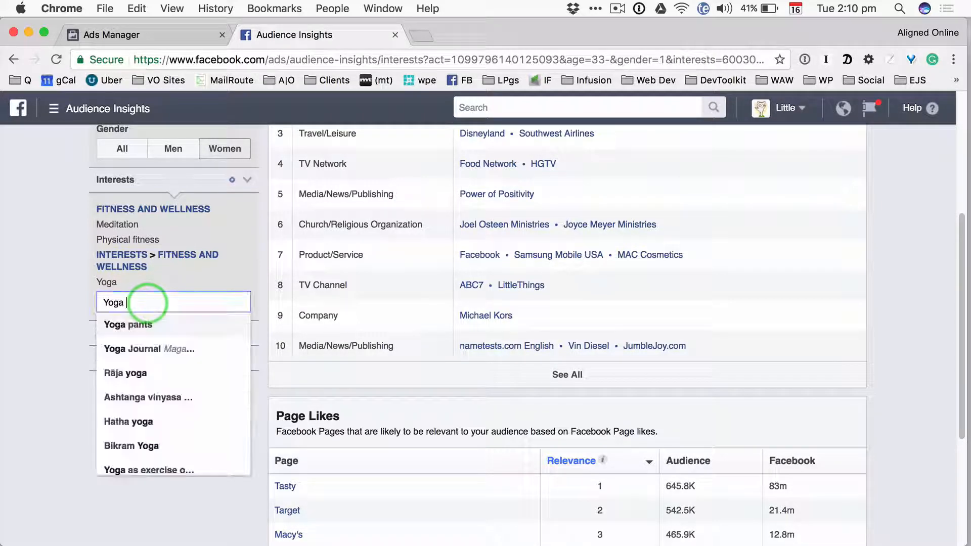
type("Wor")
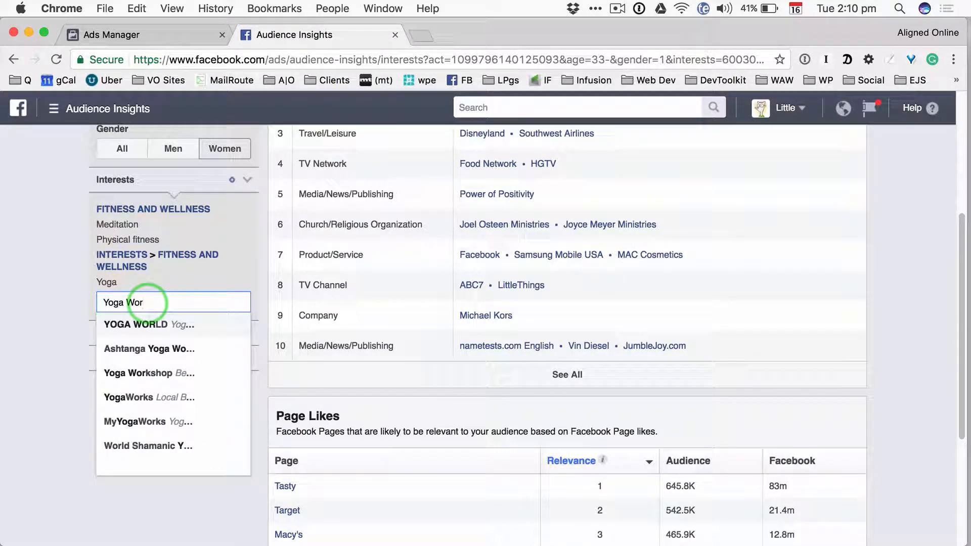
left_click(149, 324)
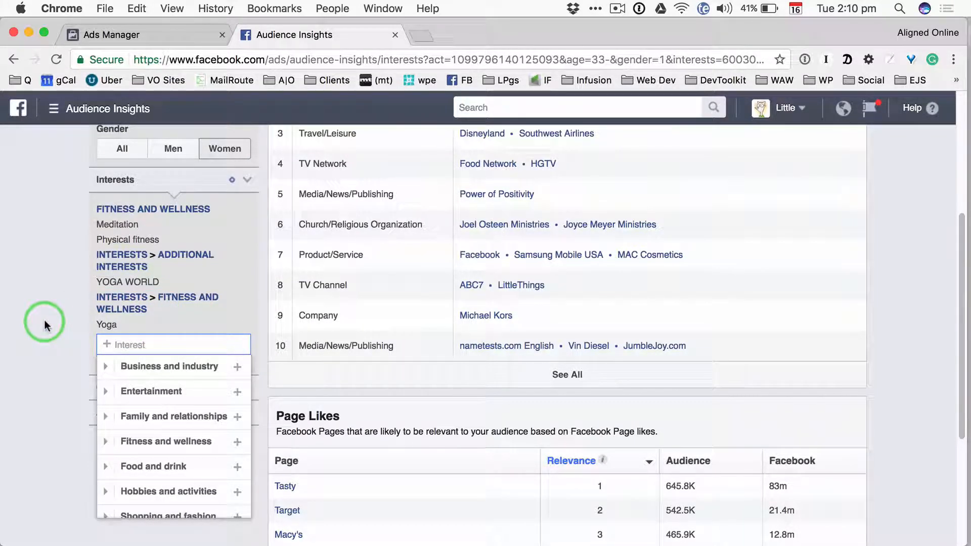
scroll(44, 320, "down", 3)
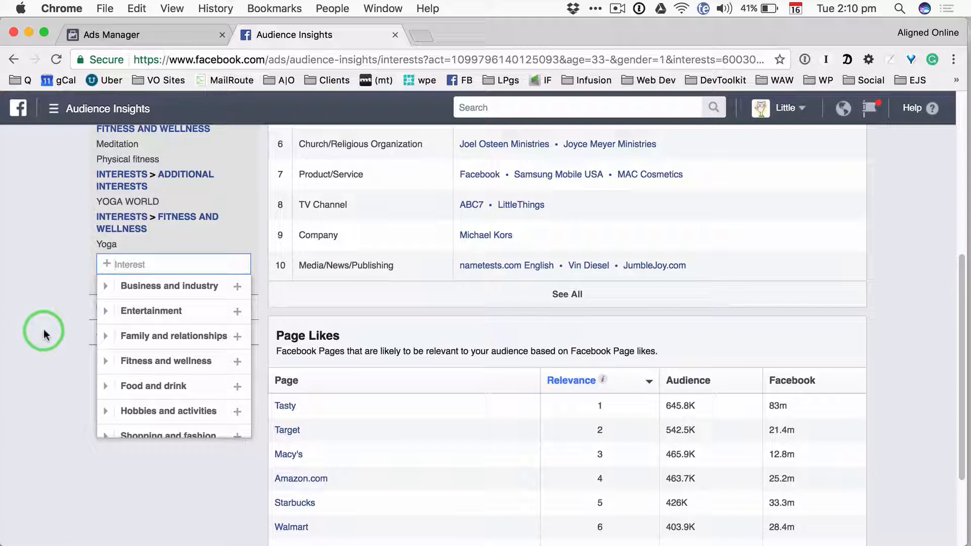
left_click(33, 247)
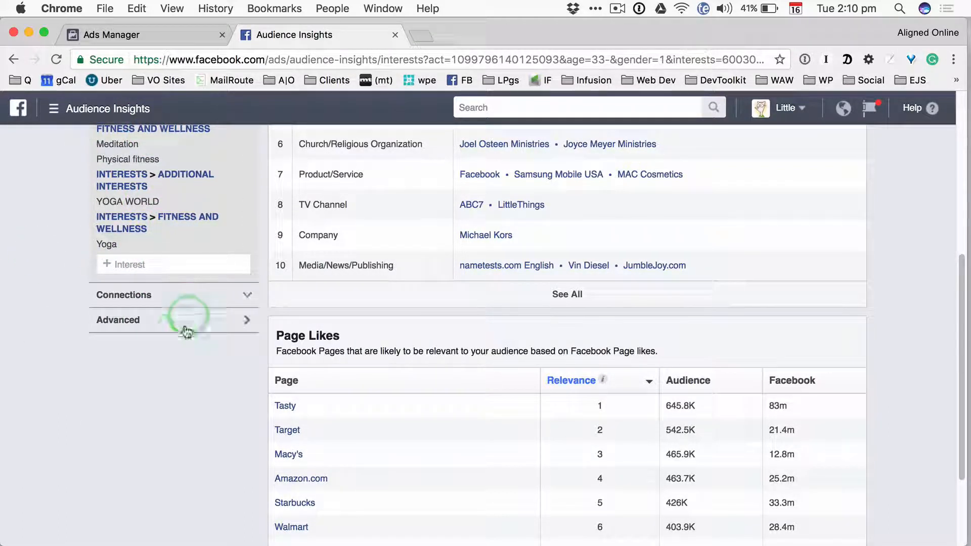
Add the Facebook Page Admins behavior from Digital activities to the audience's advanced filters.
left_click(154, 319)
left_click(207, 349)
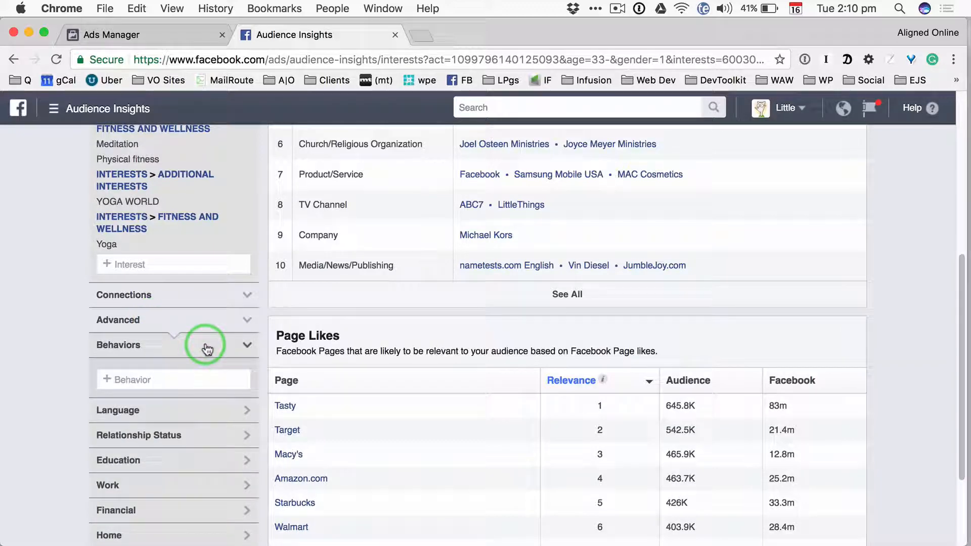
left_click(201, 394)
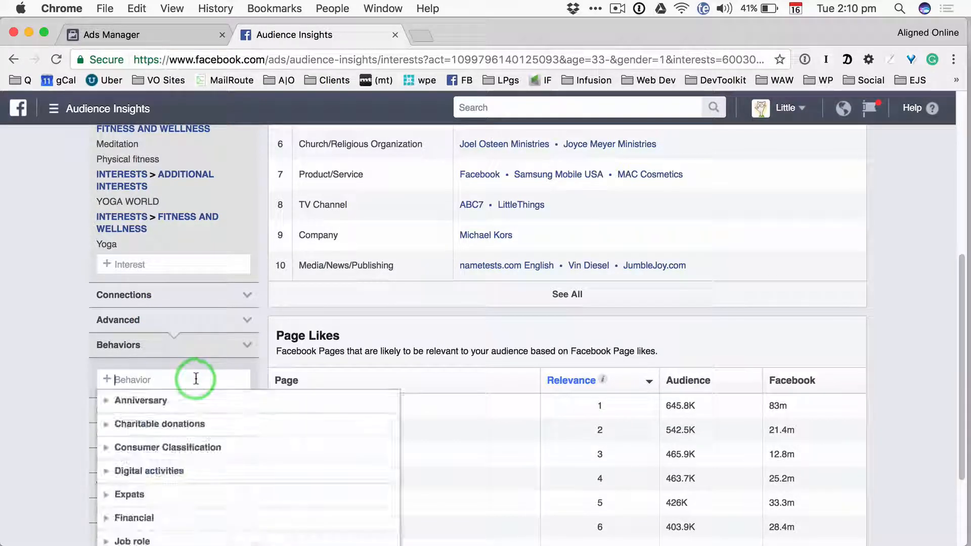
scroll(196, 382, "down", 5)
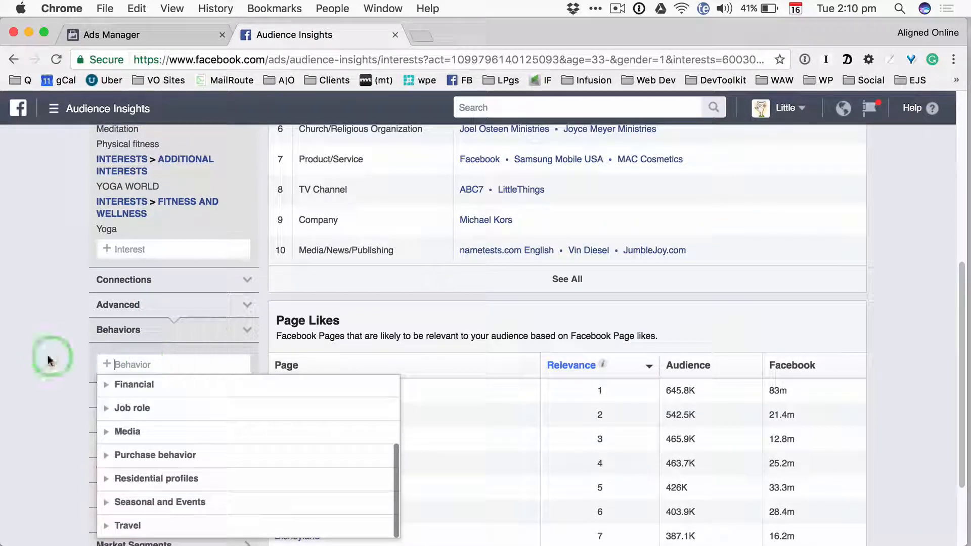
scroll(60, 427, "down", 4)
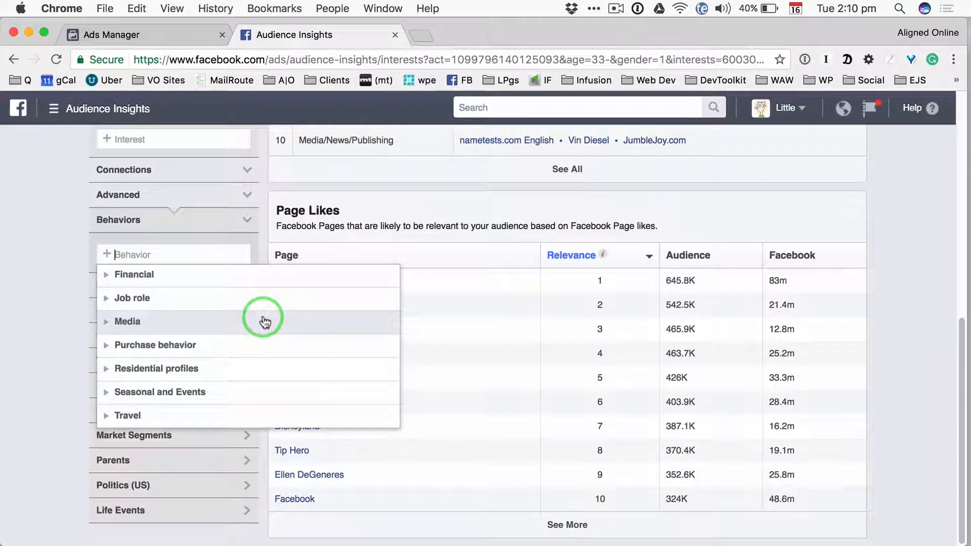
scroll(264, 322, "up", 3)
scroll(264, 322, "down", 3)
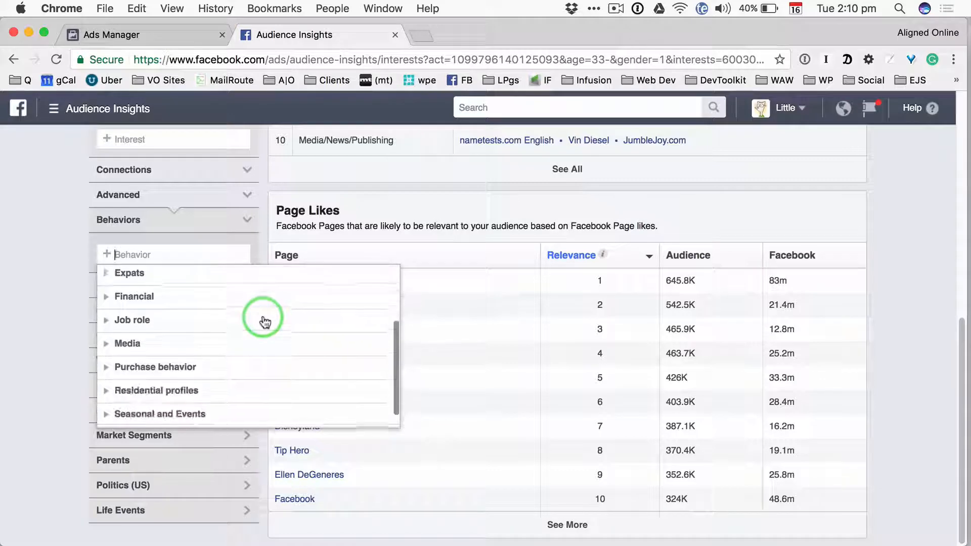
scroll(264, 322, "down", 1)
left_click(137, 253)
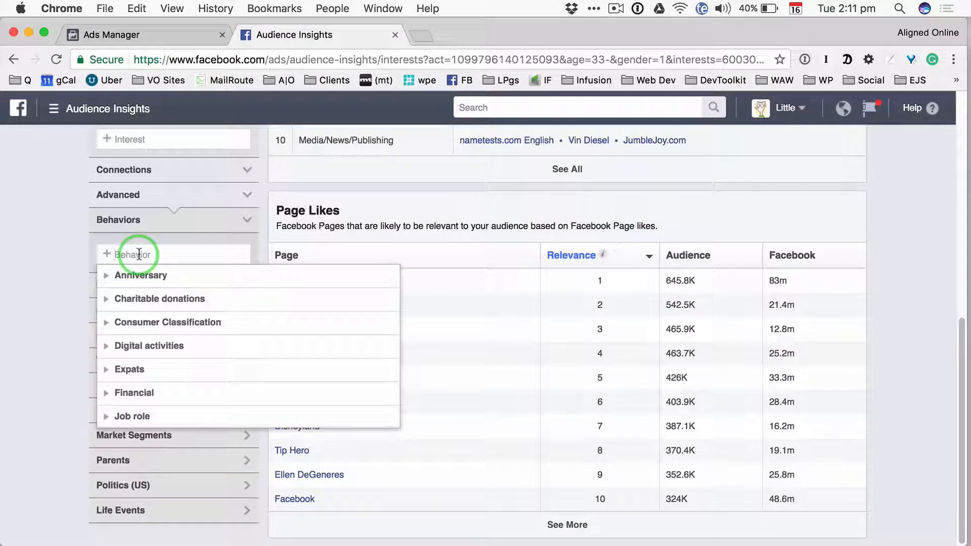
type("Face")
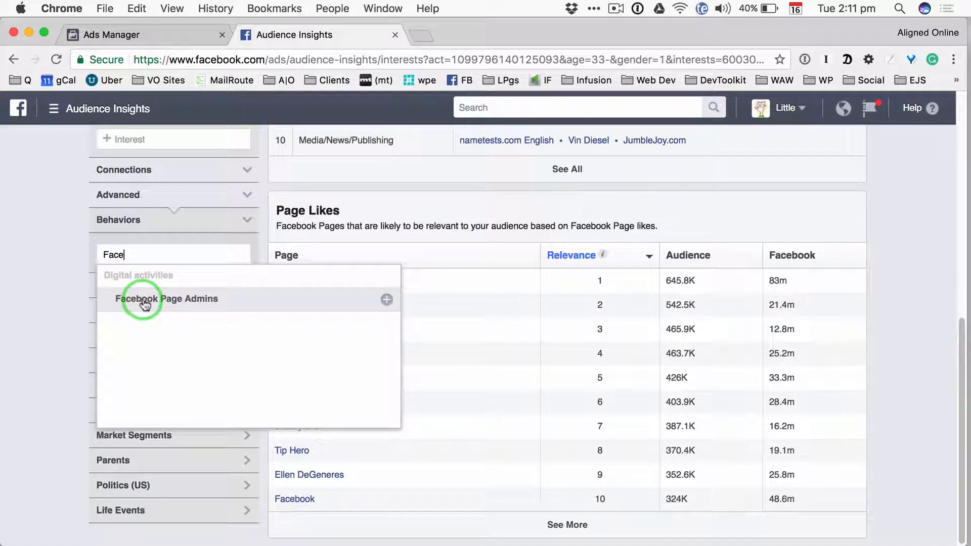
left_click(199, 299)
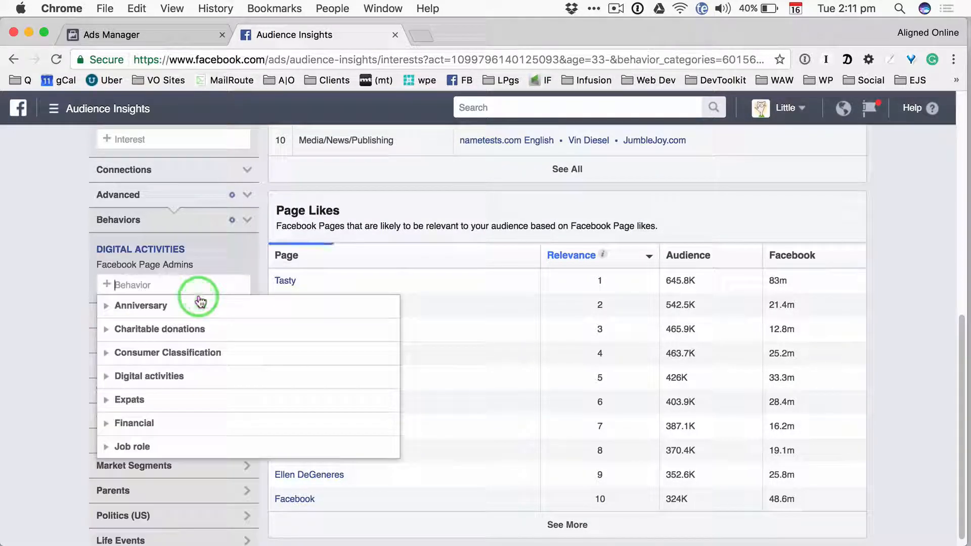
left_click(32, 275)
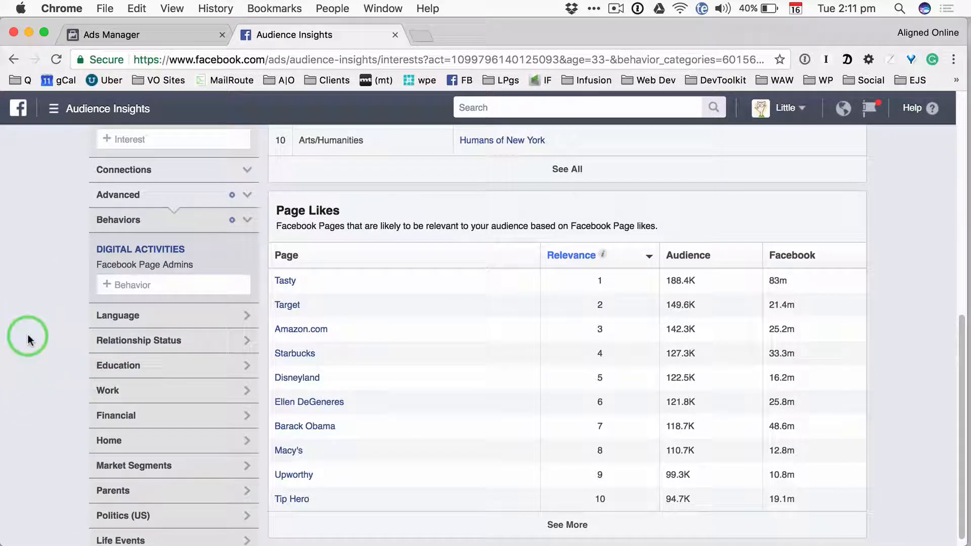
Review the Top Categories and the relevance-ranked Page Likes list for the refined audience.
scroll(133, 470, "down", 1)
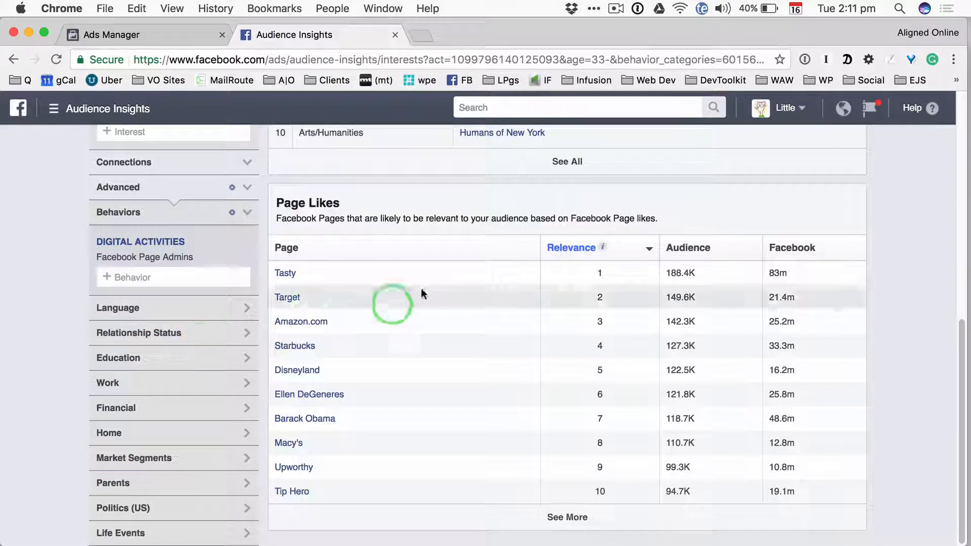
scroll(423, 294, "up", 10)
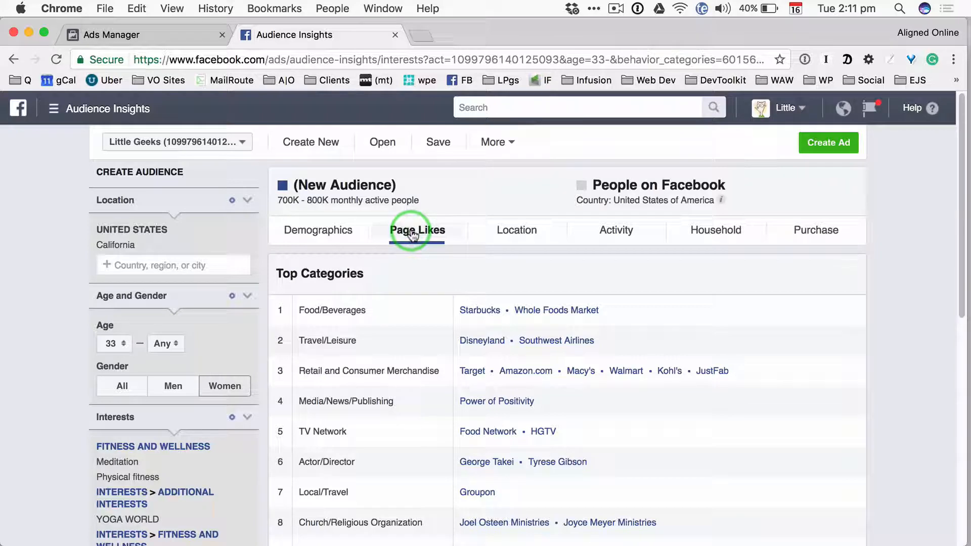
scroll(742, 366, "down", 10)
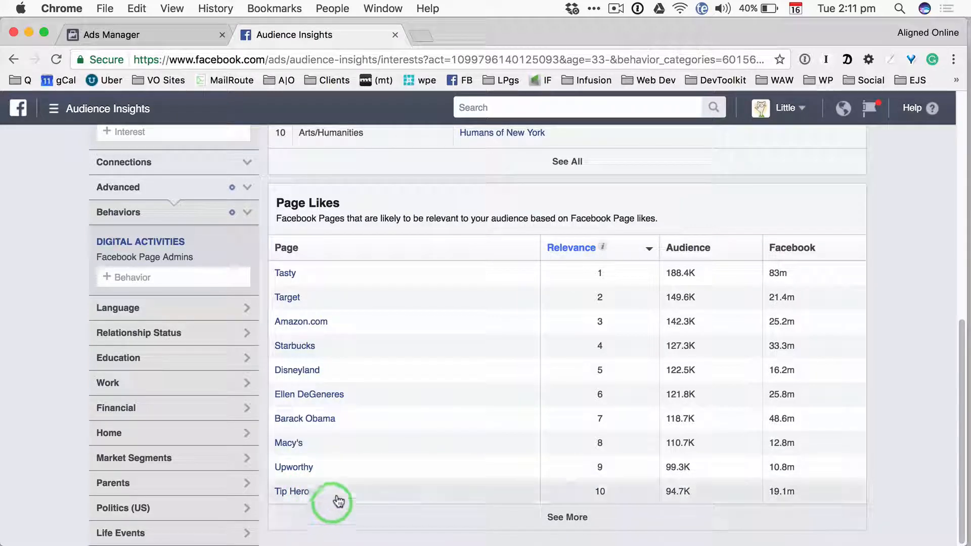
Expand the Top Categories table to show all categories and review the pages listed for the audience.
mouse_move(302, 495)
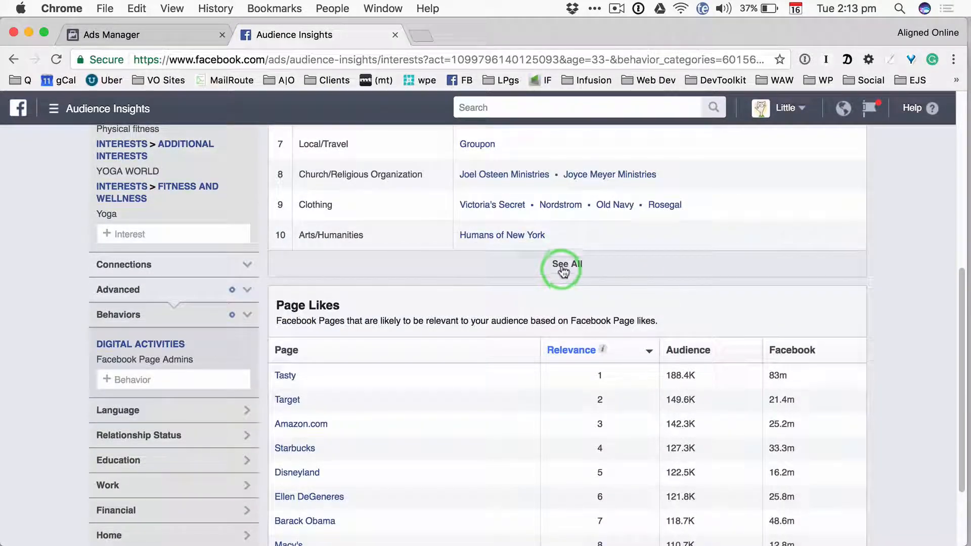
left_click(563, 271)
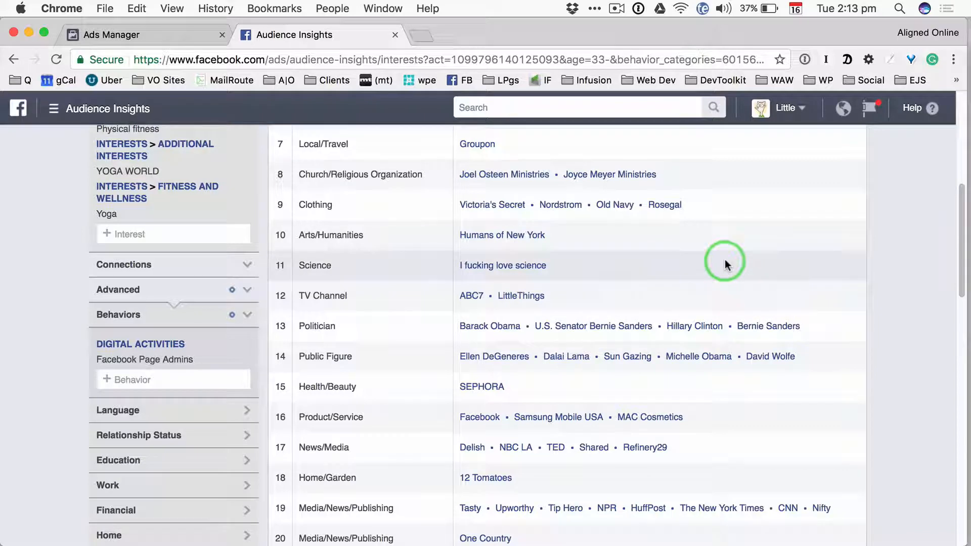
scroll(721, 264, "down", 5)
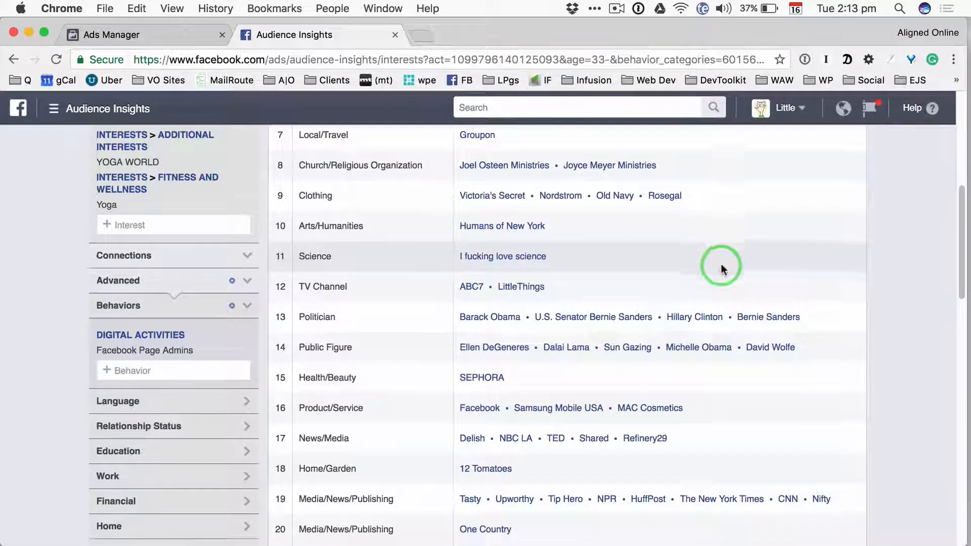
scroll(710, 439, "down", 10)
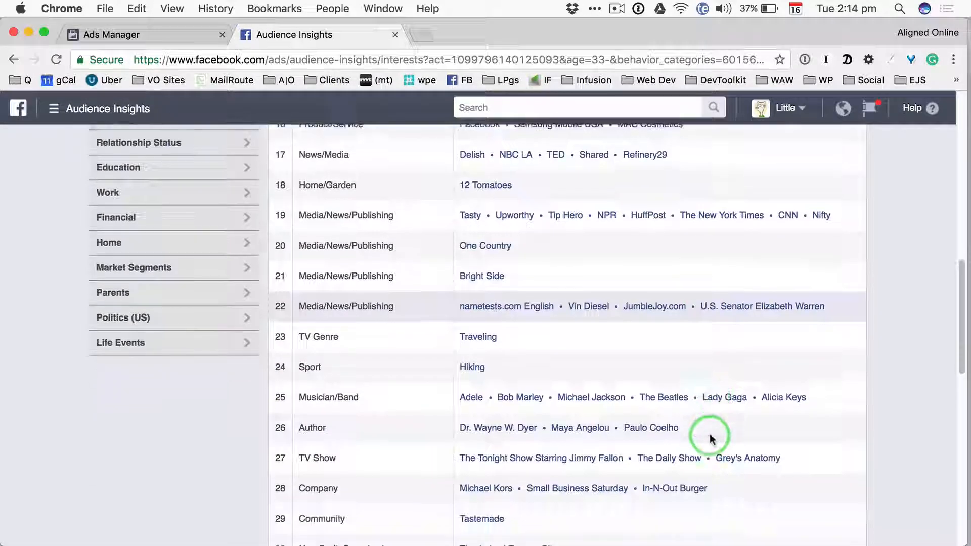
scroll(710, 438, "down", 6)
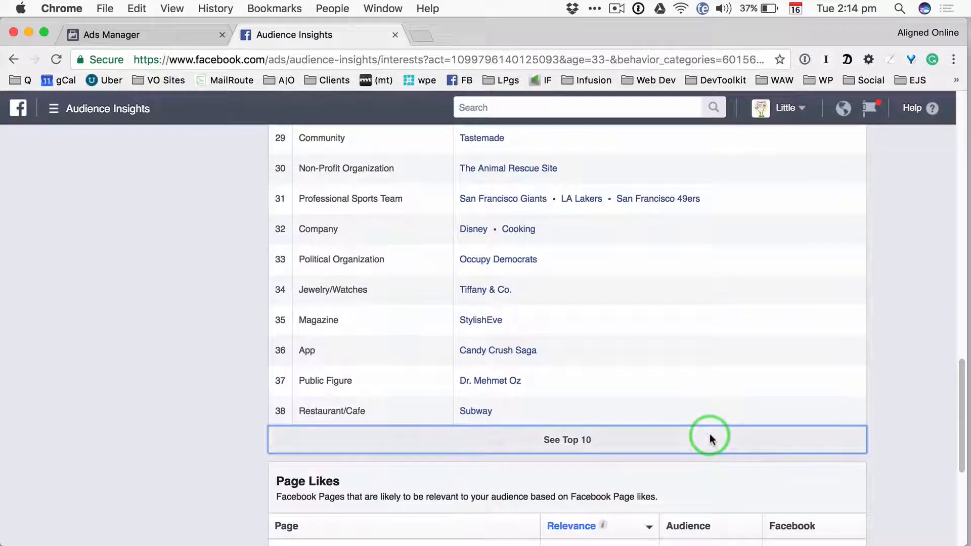
scroll(706, 259, "down", 2)
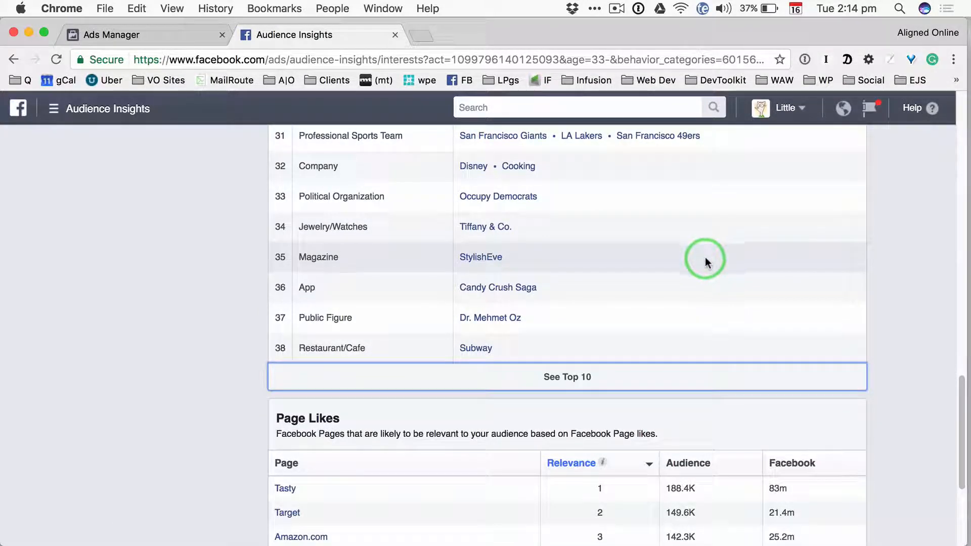
scroll(705, 257, "down", 2)
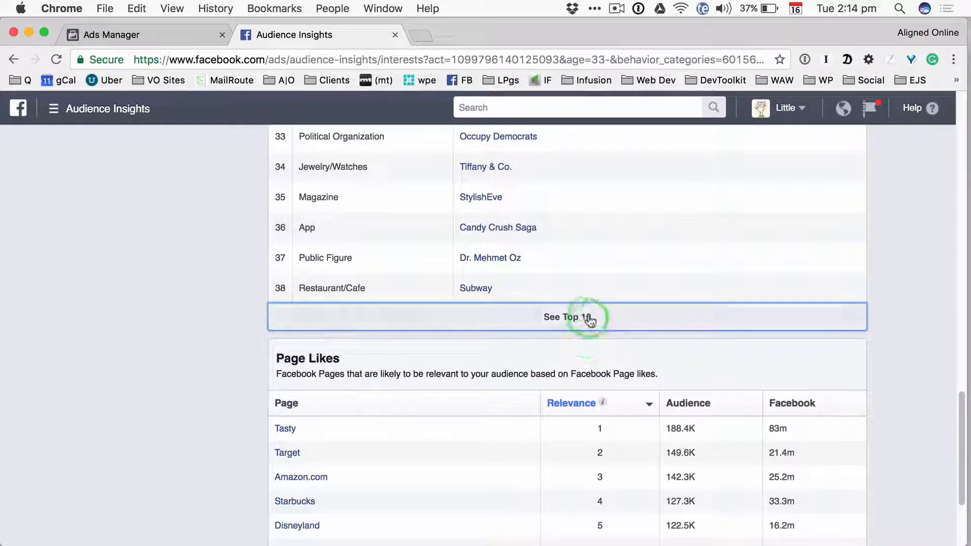
scroll(717, 259, "down", 3)
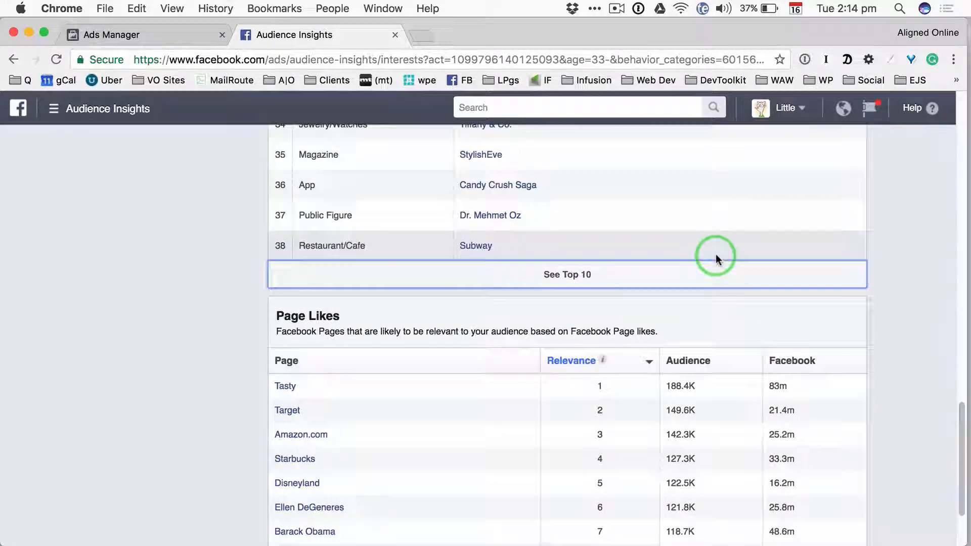
scroll(716, 260, "down", 2)
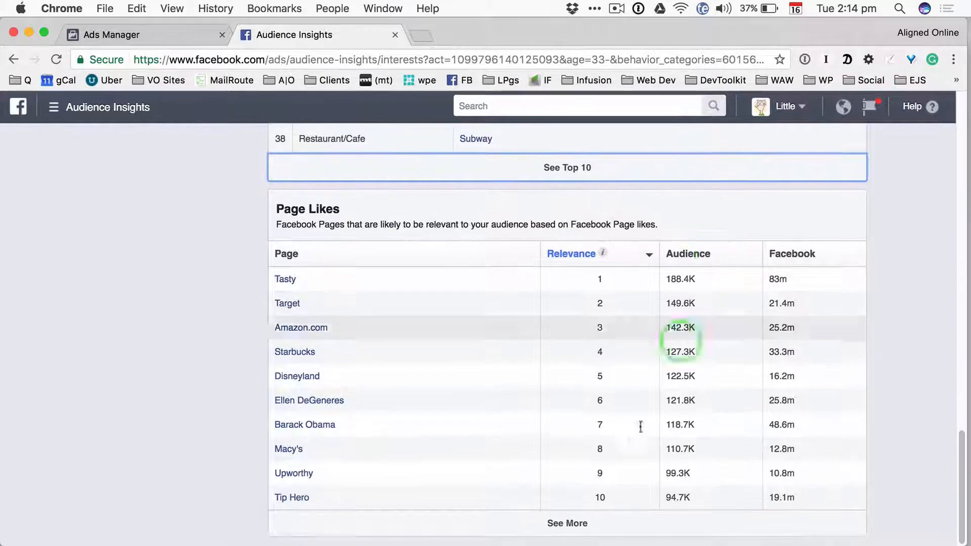
Extend the Page Likes list to 40 pages and examine the most relevant pages for the audience.
left_click(568, 525)
scroll(676, 473, "down", 8)
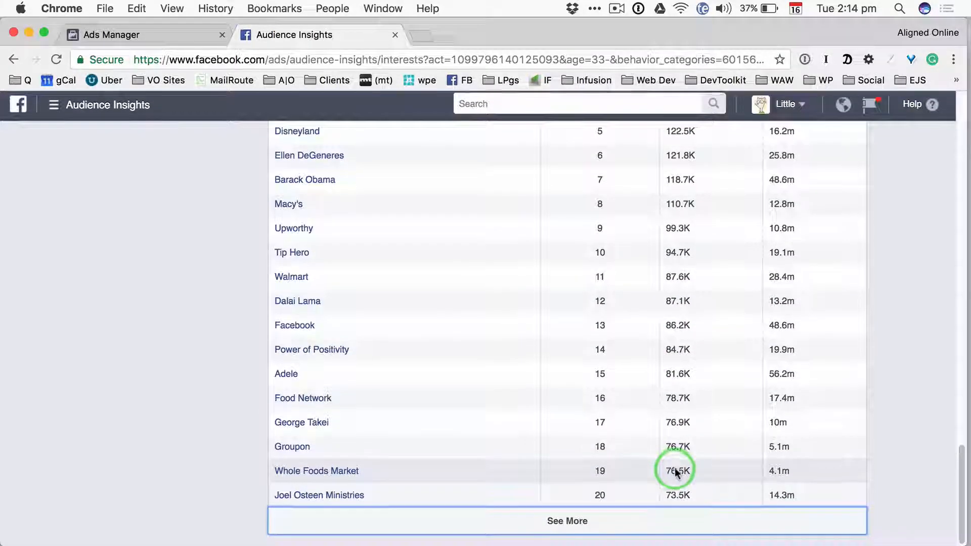
scroll(676, 472, "up", 6)
scroll(675, 472, "down", 5)
scroll(676, 472, "down", 1)
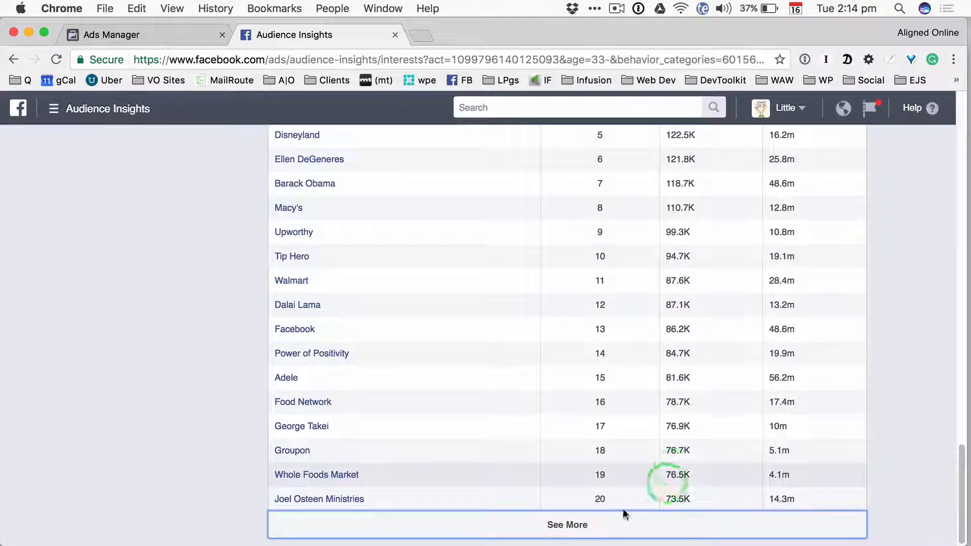
left_click(571, 525)
scroll(581, 529, "down", 10)
left_click(582, 527)
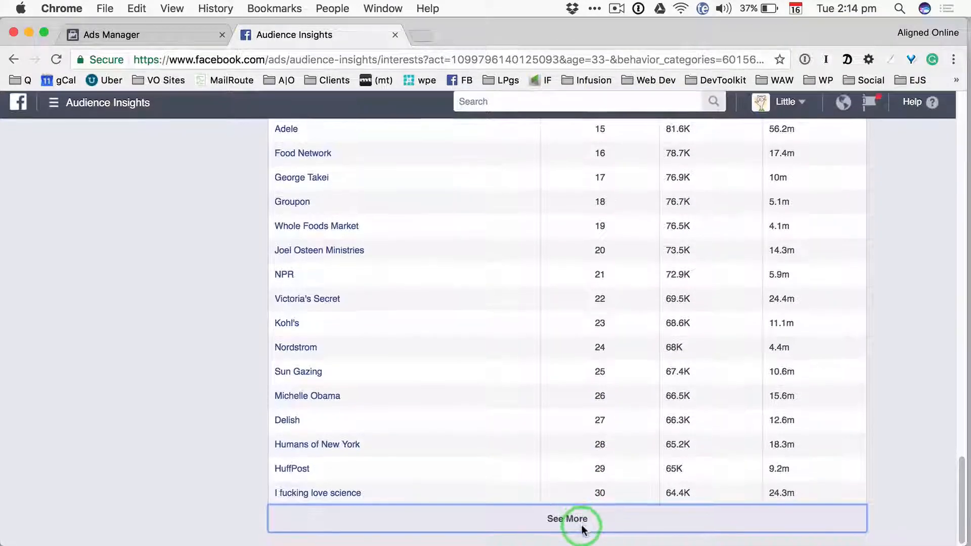
scroll(557, 428, "down", 5)
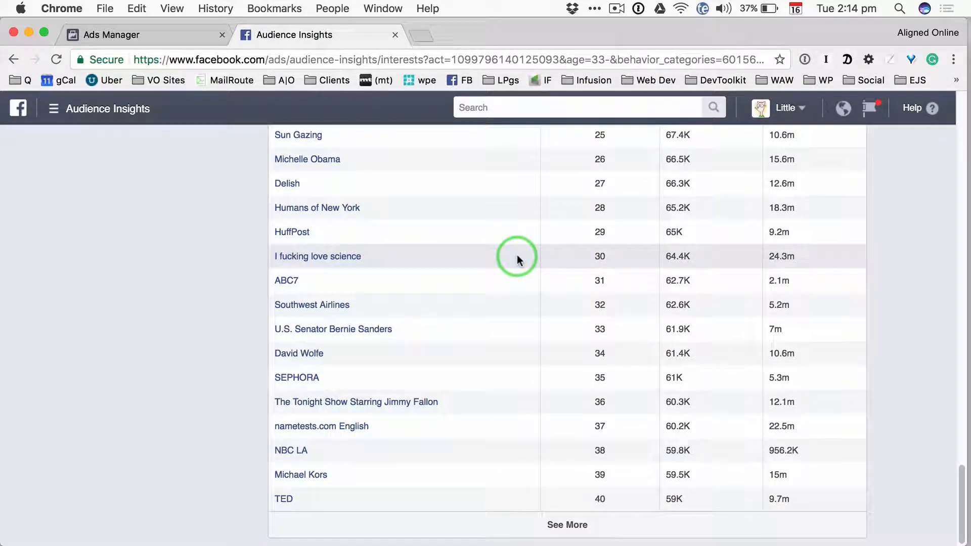
Look back through the Page Likes and Top Categories tables up to the audience's location and age settings.
scroll(516, 258, "up", 12)
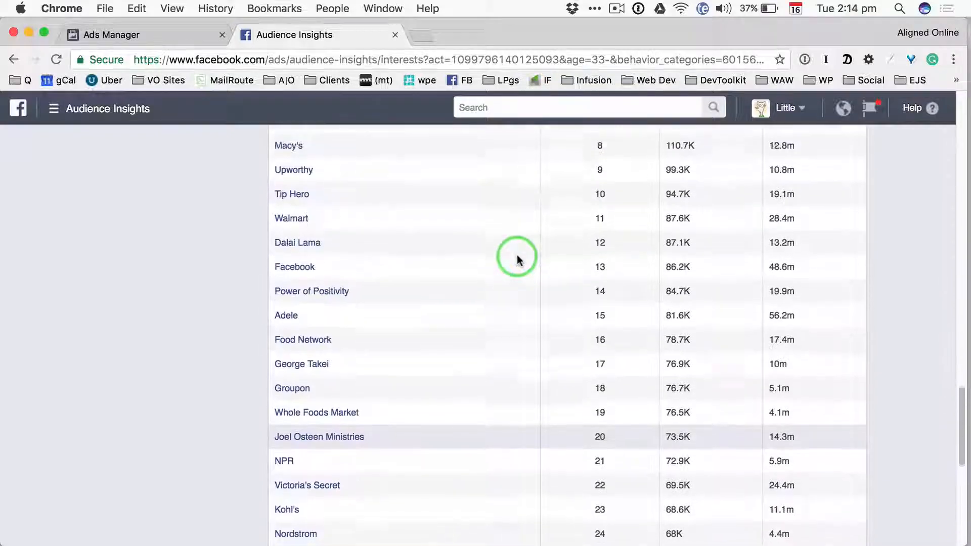
scroll(517, 257, "up", 18)
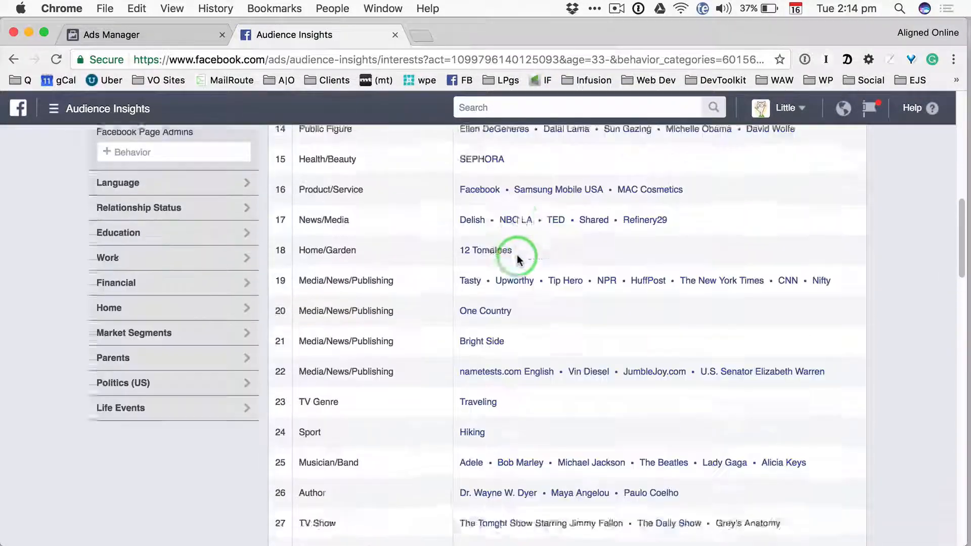
scroll(516, 258, "up", 6)
scroll(516, 258, "down", 5)
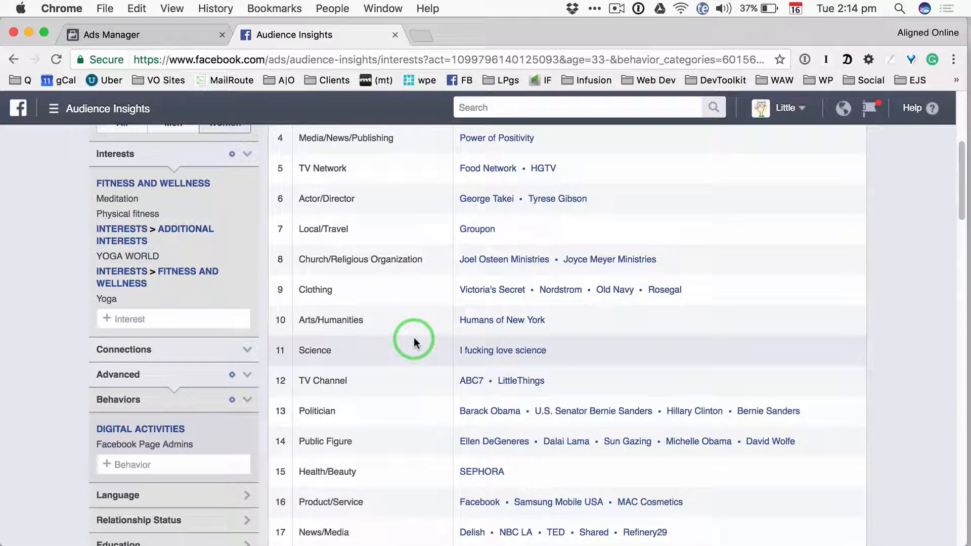
scroll(712, 422, "down", 8)
scroll(712, 422, "up", 15)
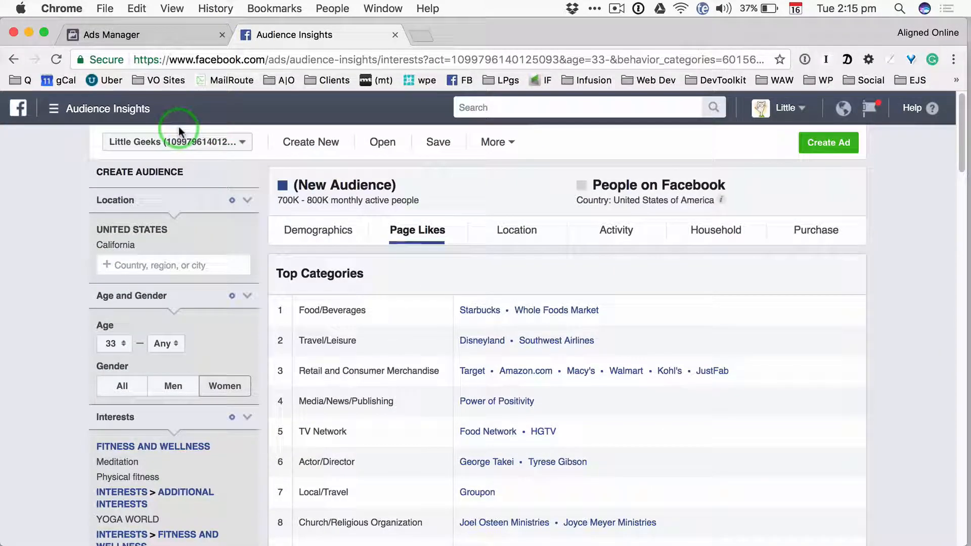
Open the ad account's Pixels asset and look over the marketing objectives offered for a new campaign.
left_click(55, 112)
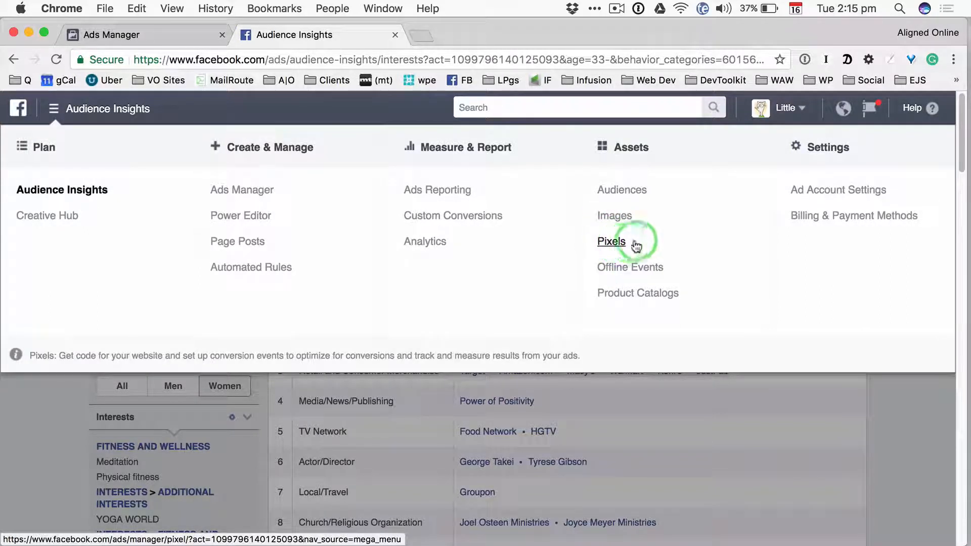
left_click(619, 244)
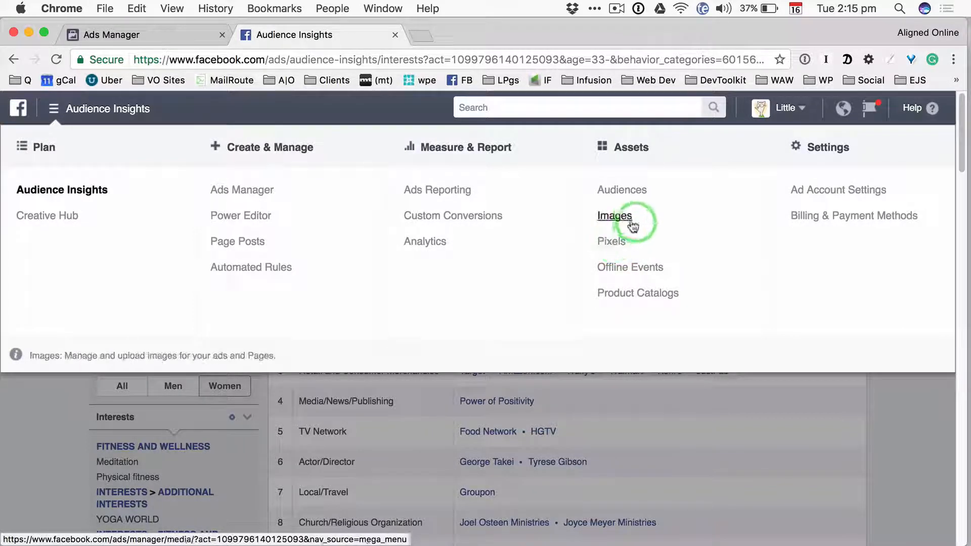
left_click(612, 243)
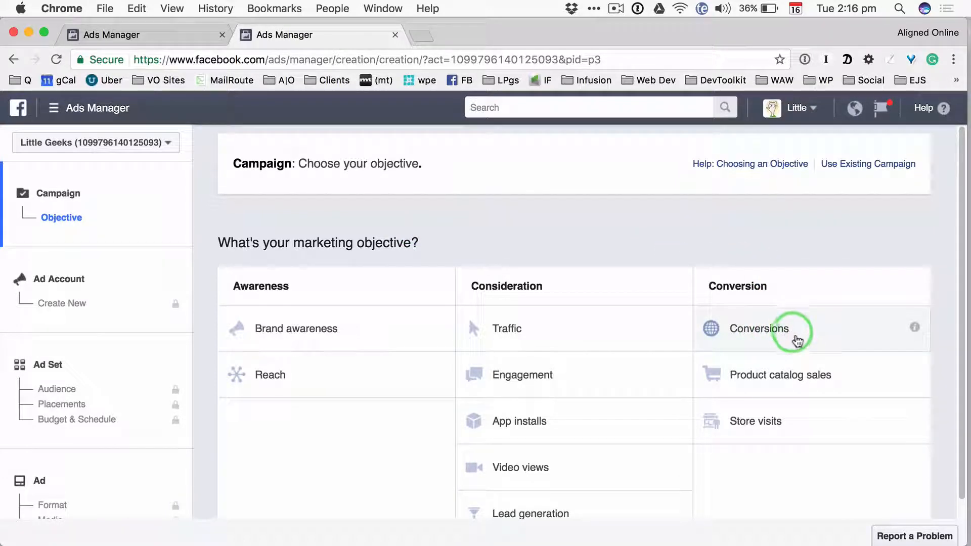
scroll(798, 341, "down", 1)
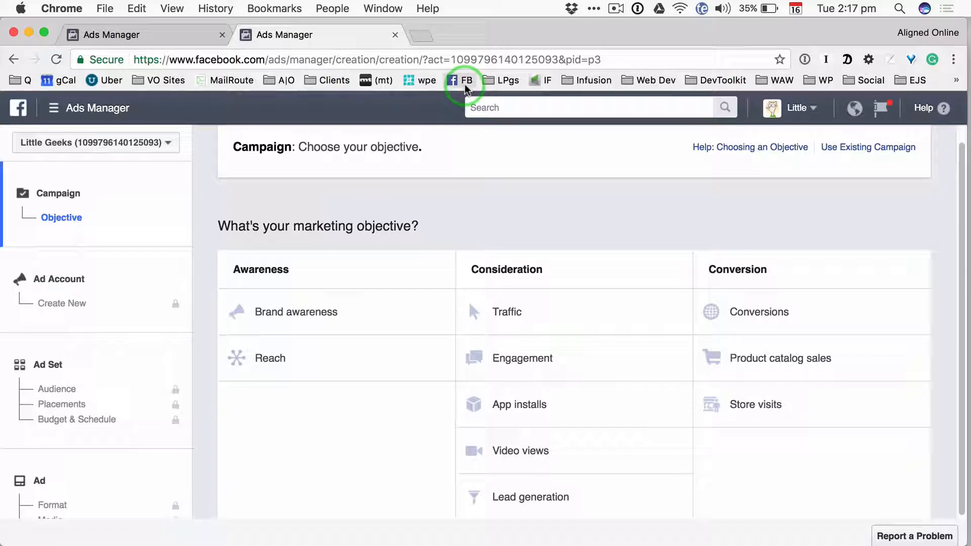
Open zapier.com in a new browser window and review the popular MailChimp Zaps, including the one for Facebook Lead Ad leads.
key("super+n")
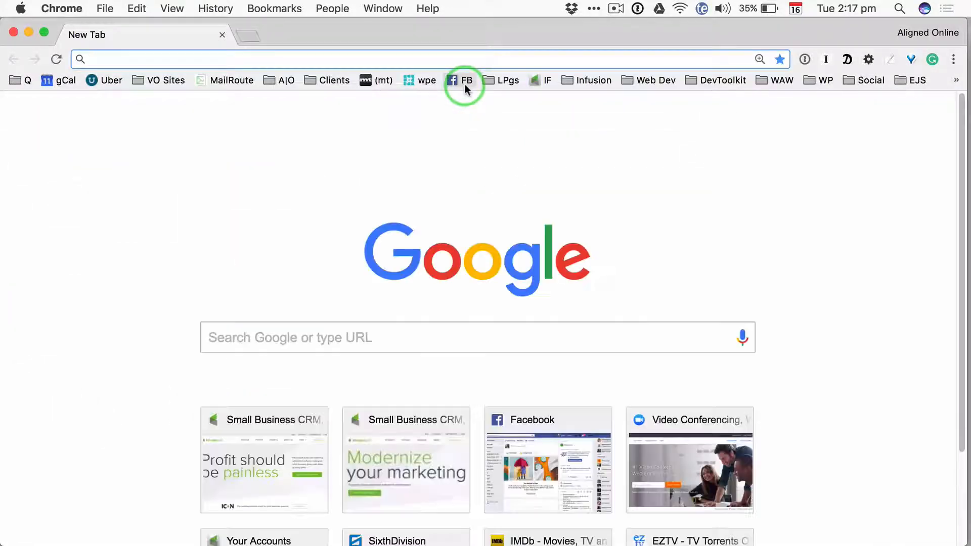
type("zapier.com")
key("Return")
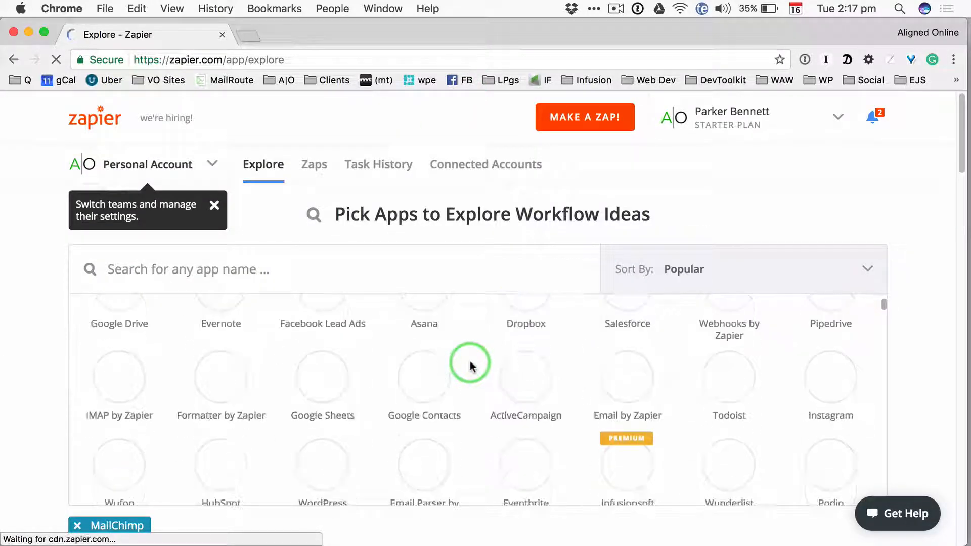
scroll(470, 362, "down", 4)
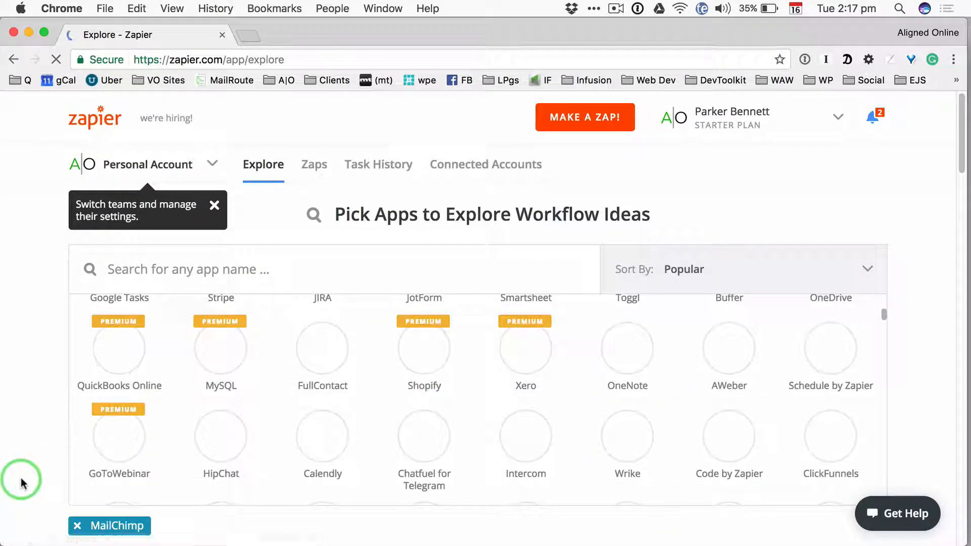
scroll(21, 479, "down", 8)
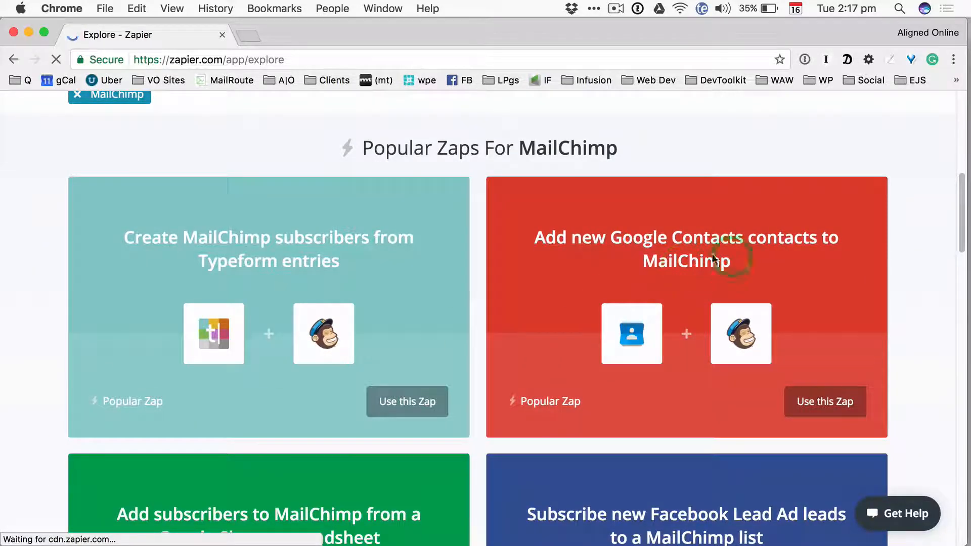
scroll(587, 240, "down", 5)
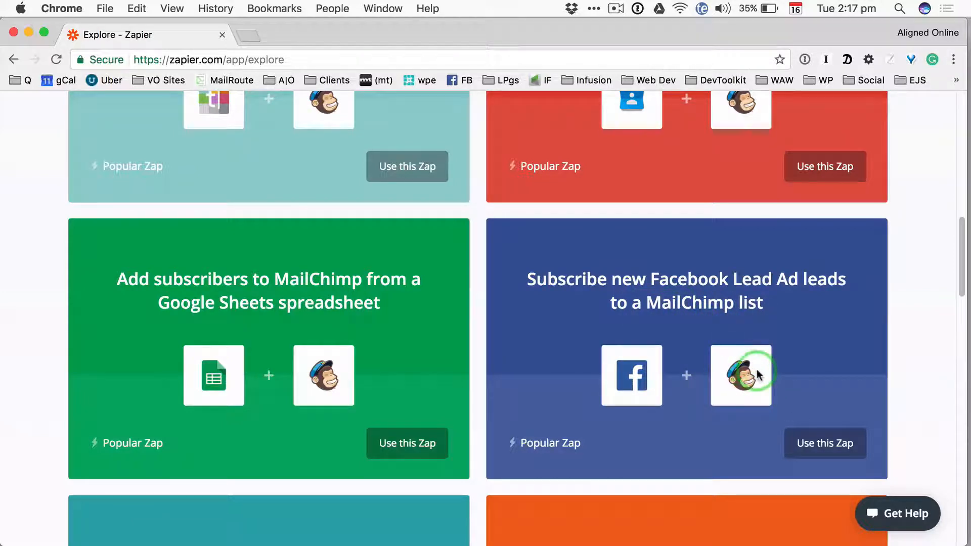
scroll(754, 373, "down", 1)
scroll(753, 373, "up", 15)
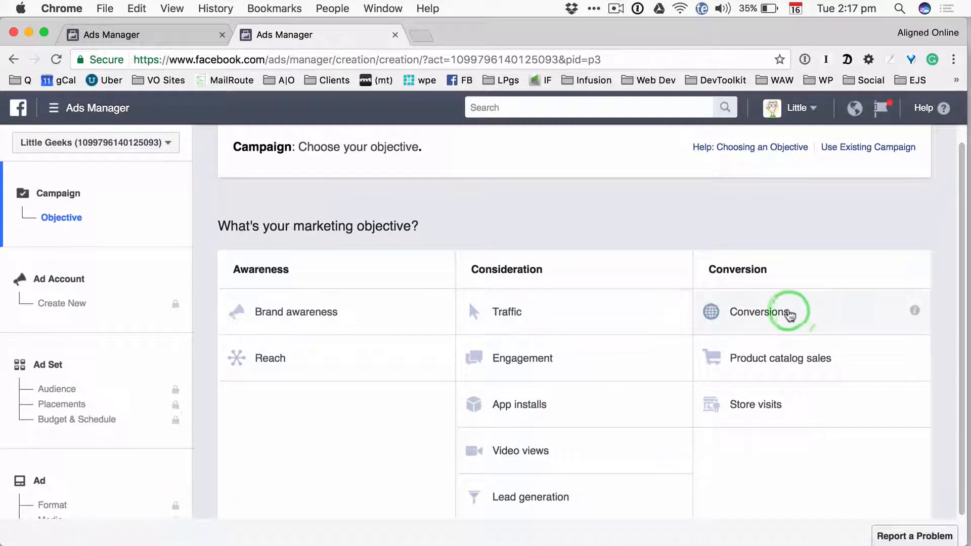
Choose the Conversions objective, give the campaign a name beginning "Lead Magn", and proceed to the ad account setup.
left_click(791, 315)
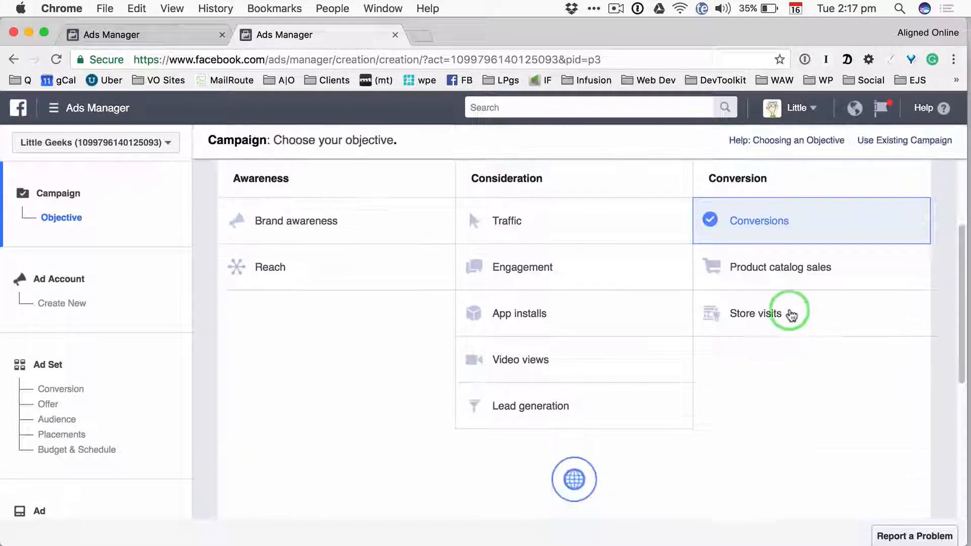
left_click(651, 387)
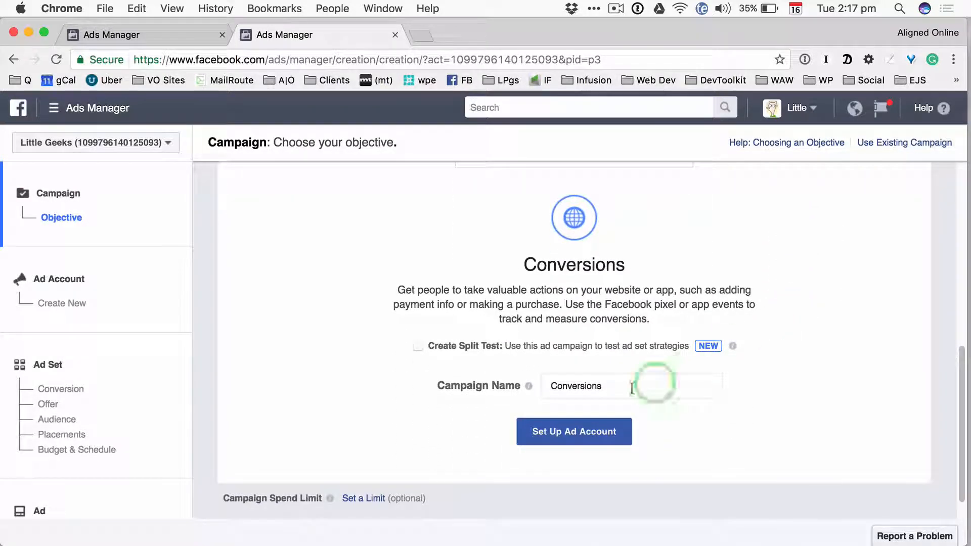
left_click_drag(618, 390, 462, 377)
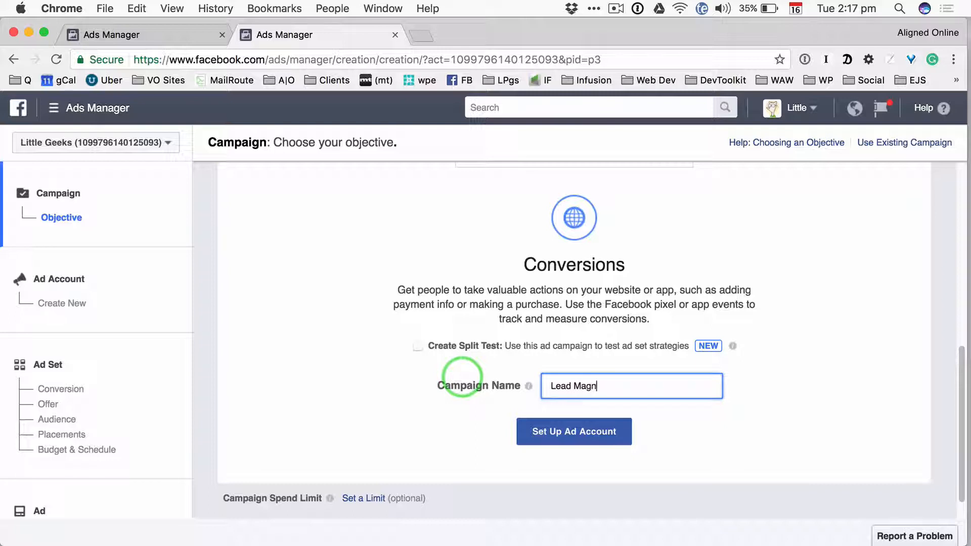
left_click(563, 437)
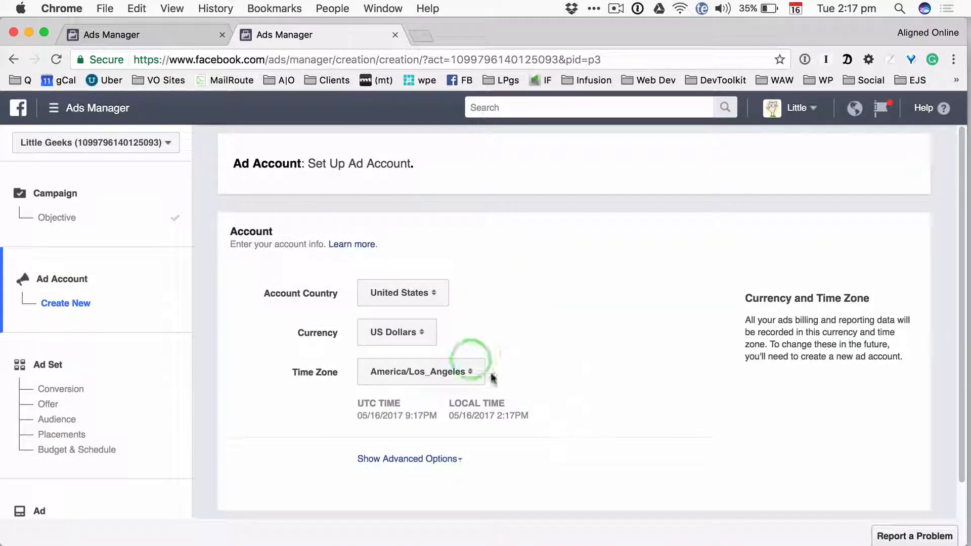
Show the advanced account options, set the ad account name to "Lil Geeks Cartoons", and continue to the ad set.
left_click(439, 459)
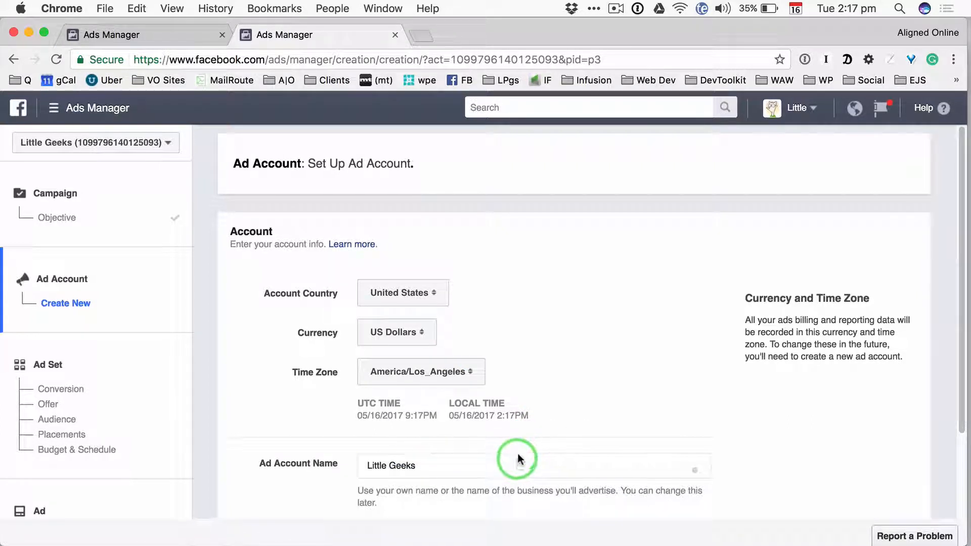
left_click_drag(463, 463, 270, 444)
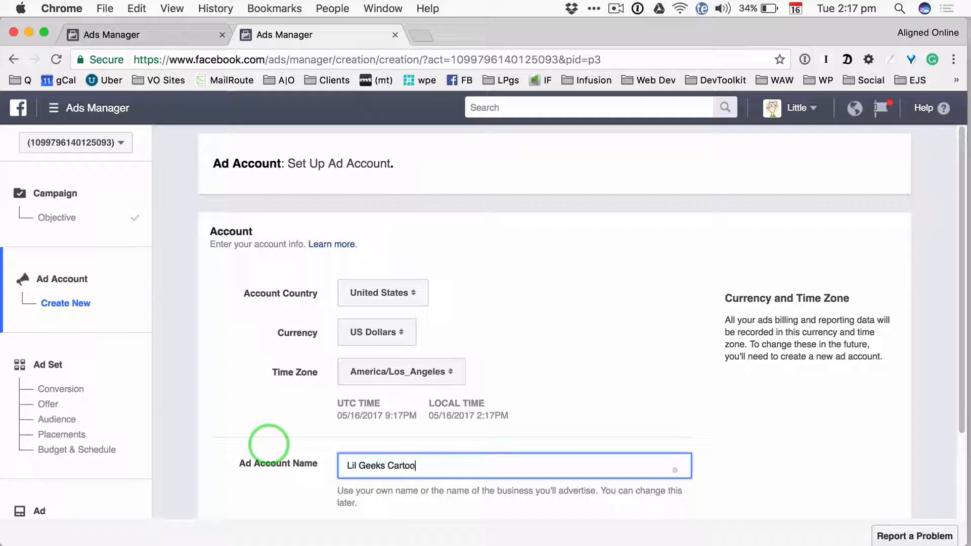
type("ns")
scroll(648, 424, "down", 3)
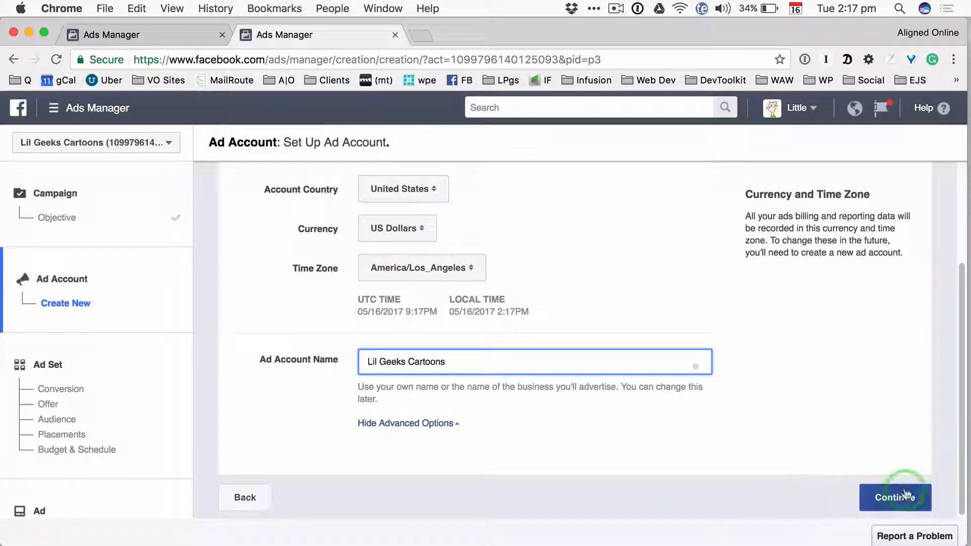
left_click(907, 494)
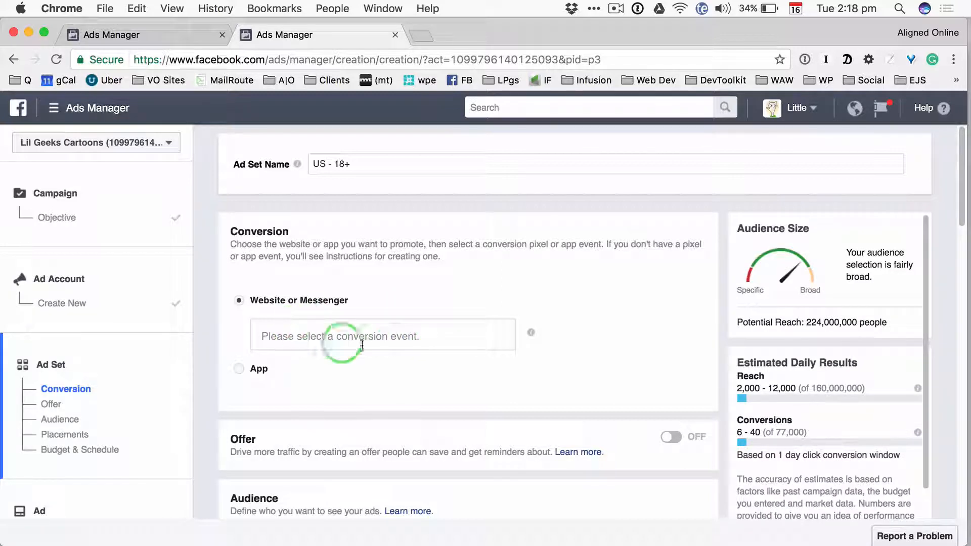
left_click(400, 338)
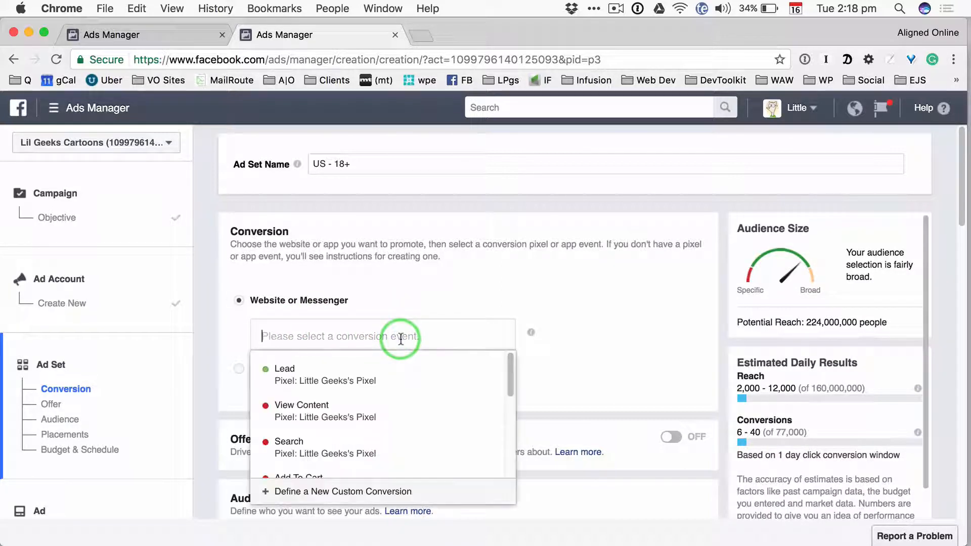
left_click(387, 378)
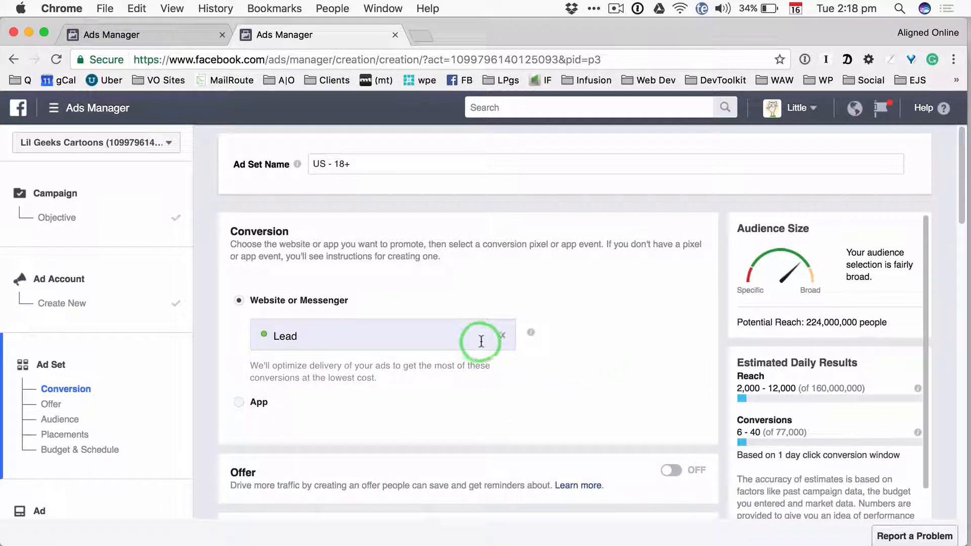
scroll(485, 373, "down", 1)
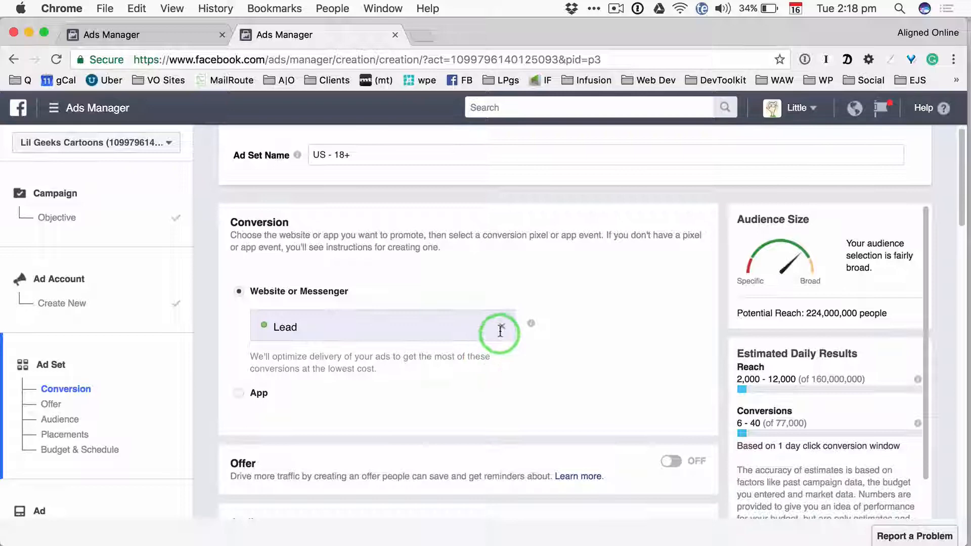
left_click(450, 324)
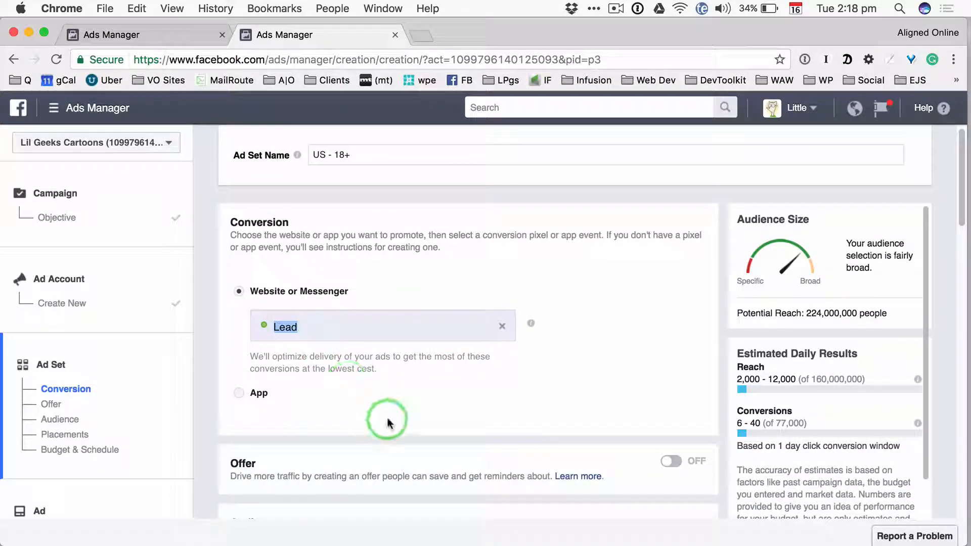
Review the ad set's audience options, including location types, age, gender, languages, detailed targeting and connections.
scroll(387, 419, "down", 3)
scroll(387, 423, "down", 7)
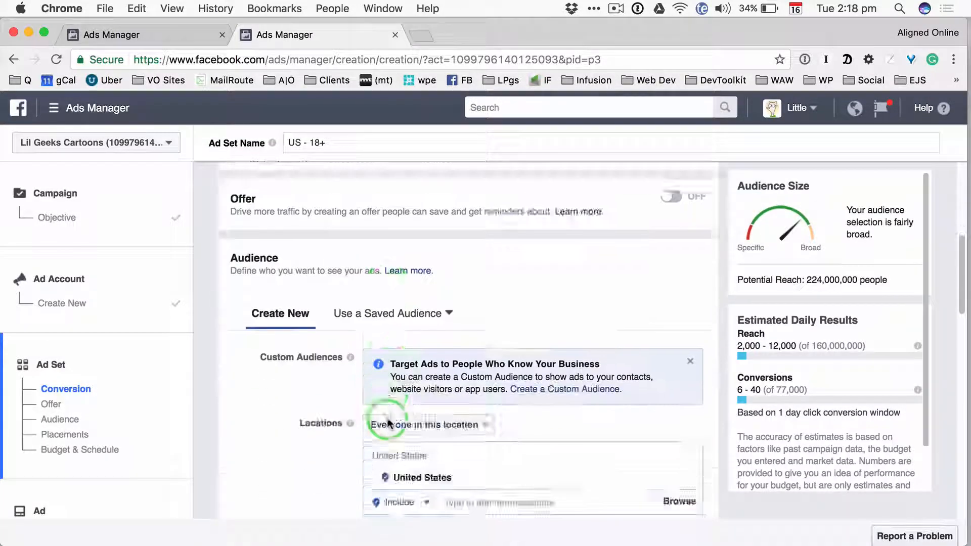
scroll(451, 177, "up", 2)
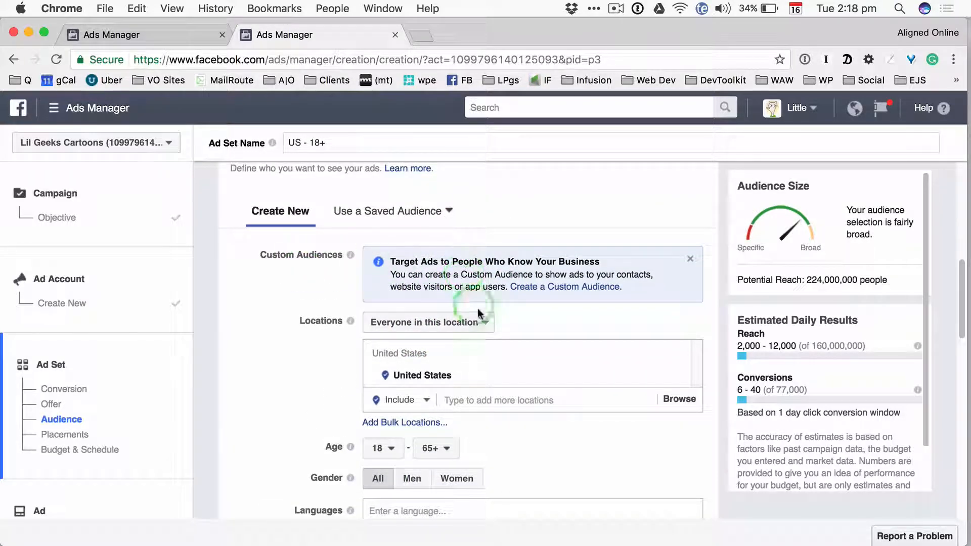
left_click(478, 323)
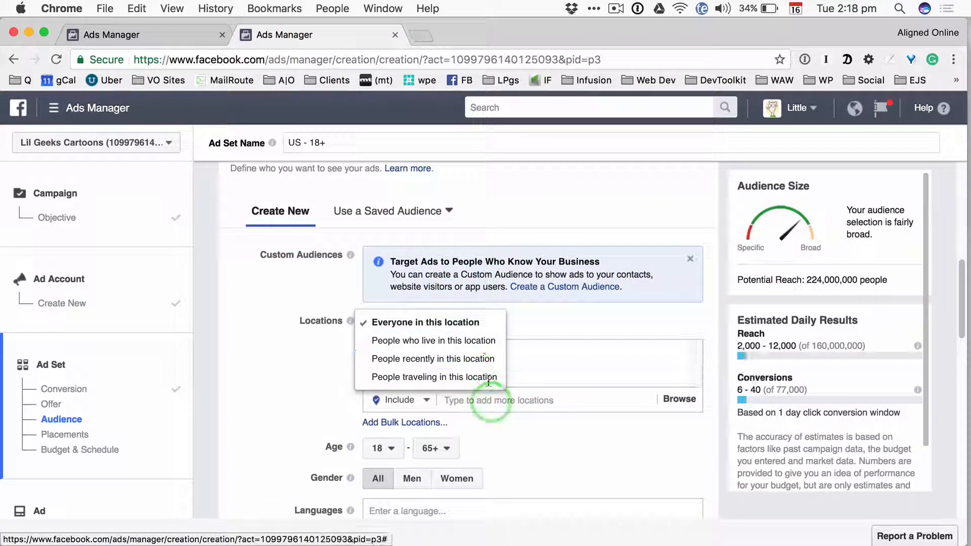
left_click(473, 232)
scroll(476, 382, "down", 3)
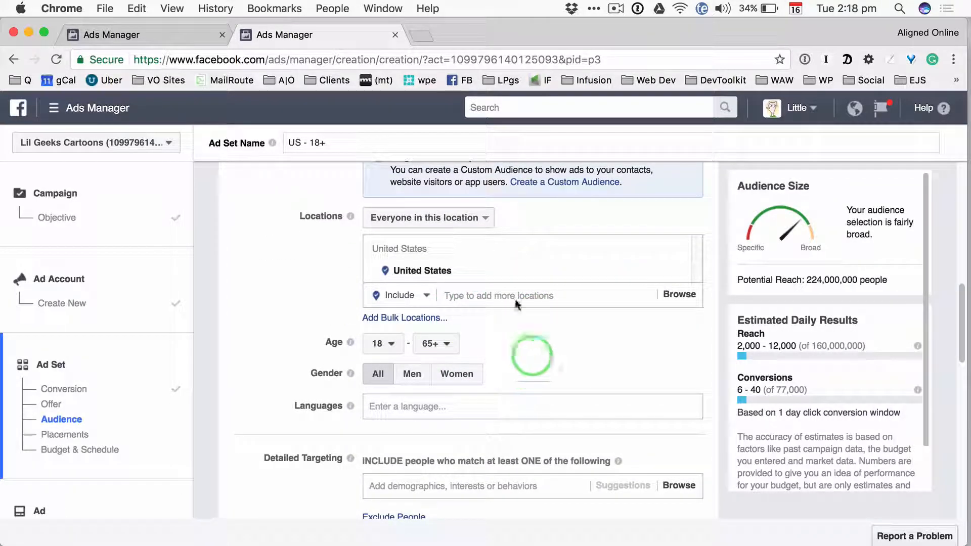
scroll(526, 407, "down", 6)
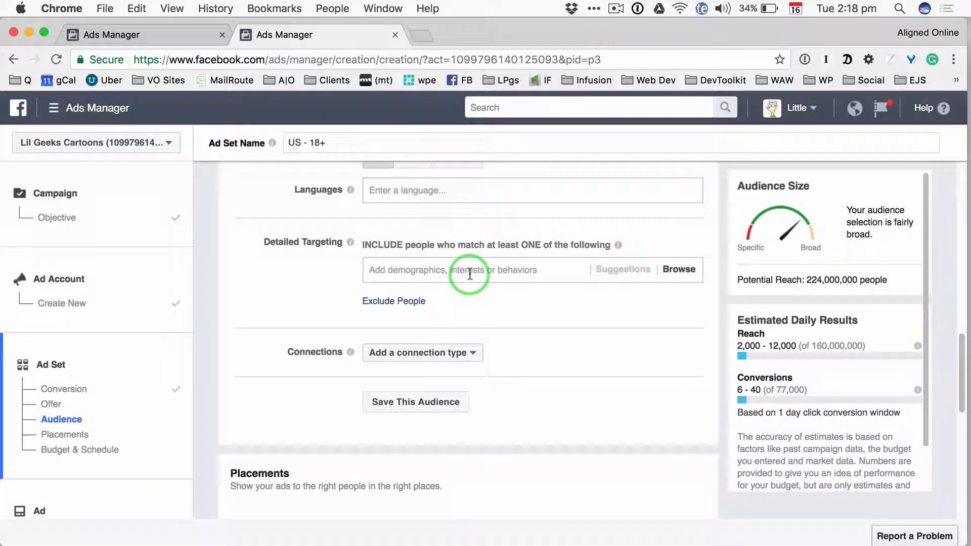
scroll(486, 284, "up", 2)
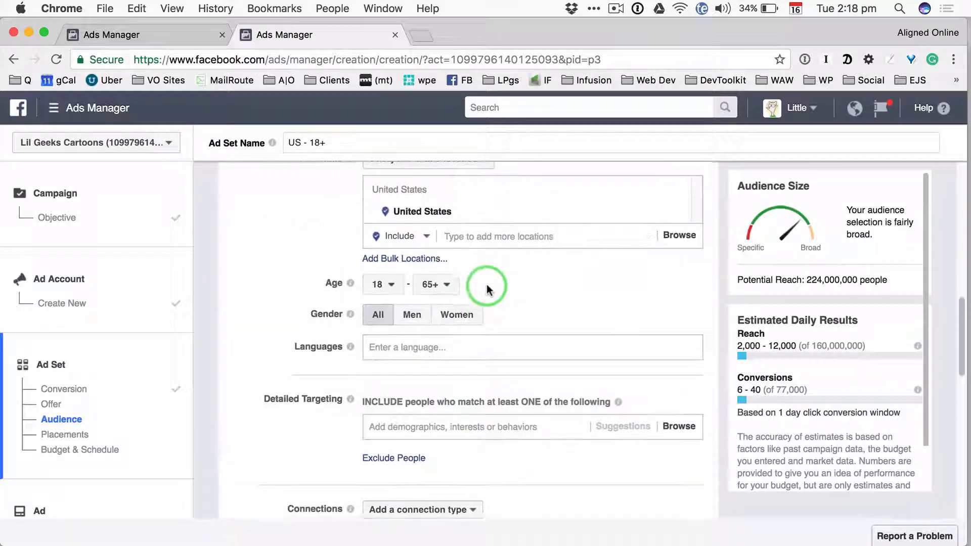
scroll(486, 284, "down", 2)
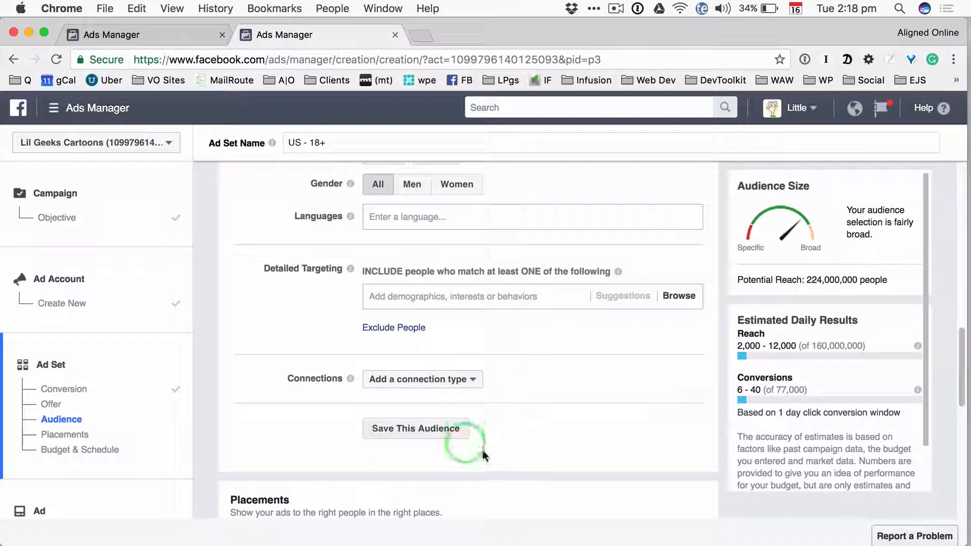
scroll(537, 328, "up", 8)
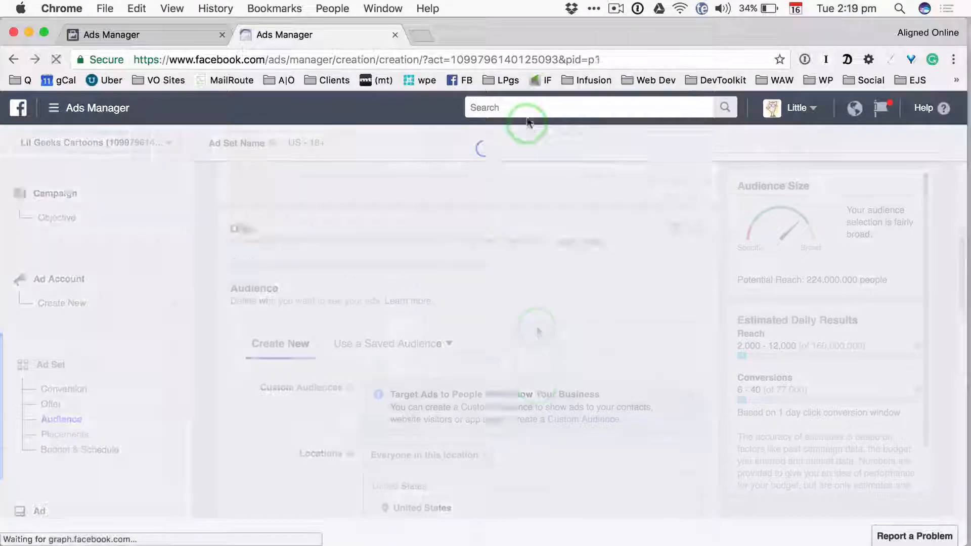
Search the ads tools for "pix" and open the Pixels page.
left_click(526, 107)
type("pix")
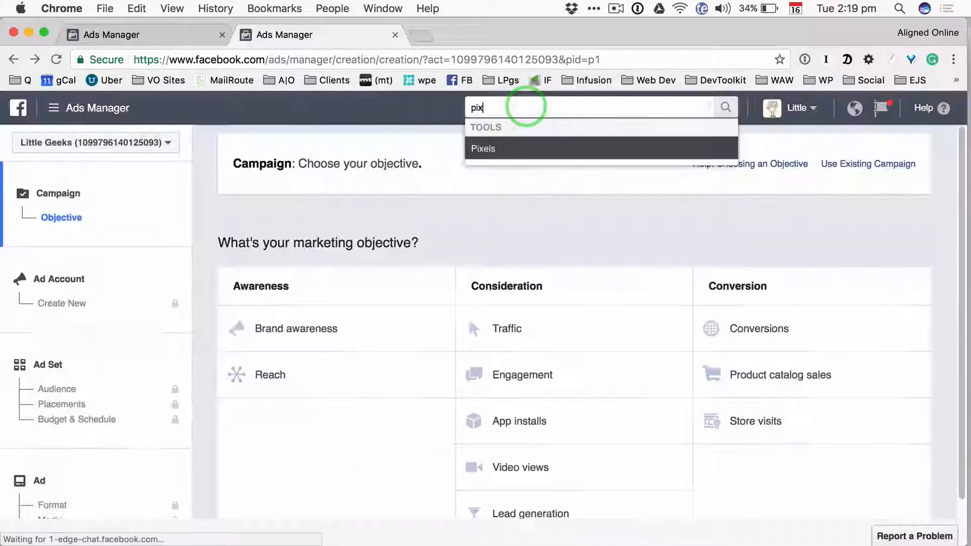
key("Return")
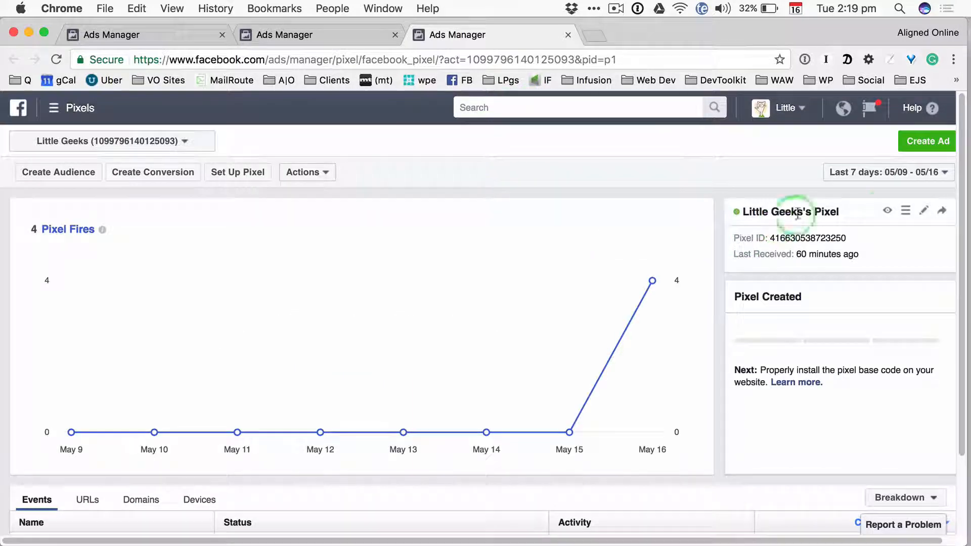
left_click(887, 211)
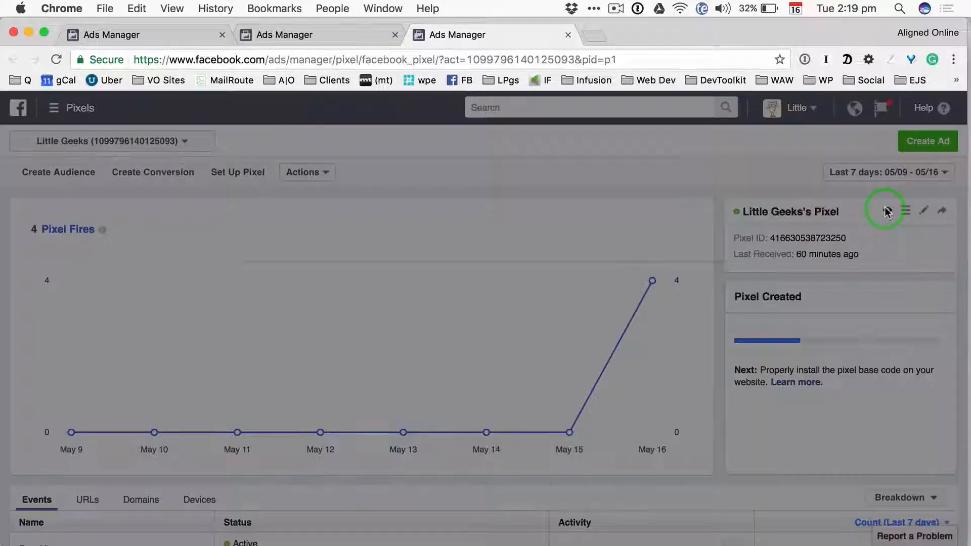
left_click(470, 337)
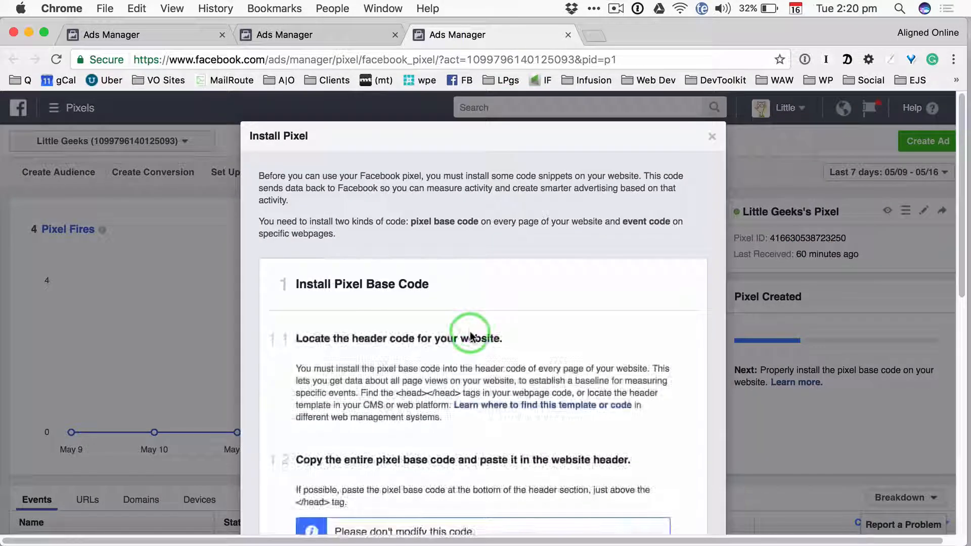
scroll(468, 336, "down", 10)
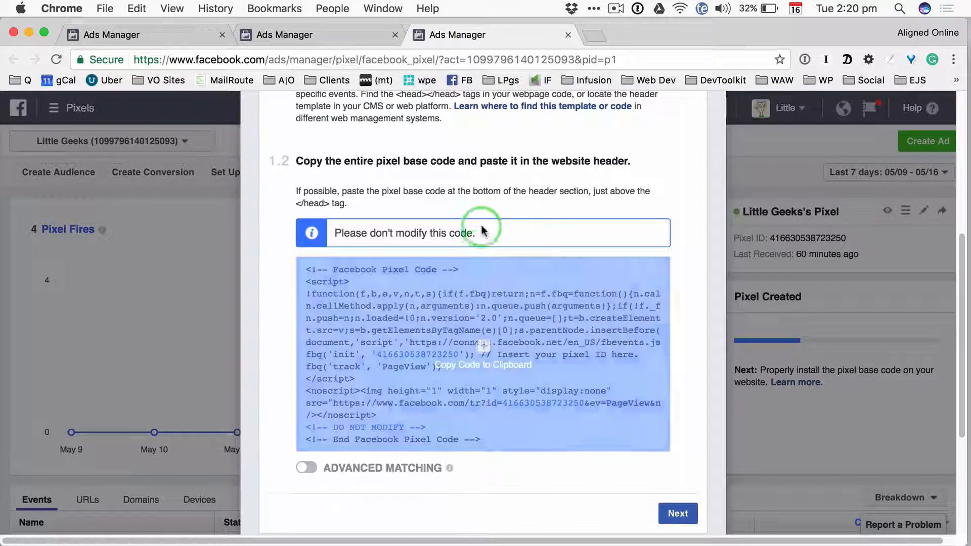
scroll(506, 228, "up", 5)
scroll(506, 228, "down", 6)
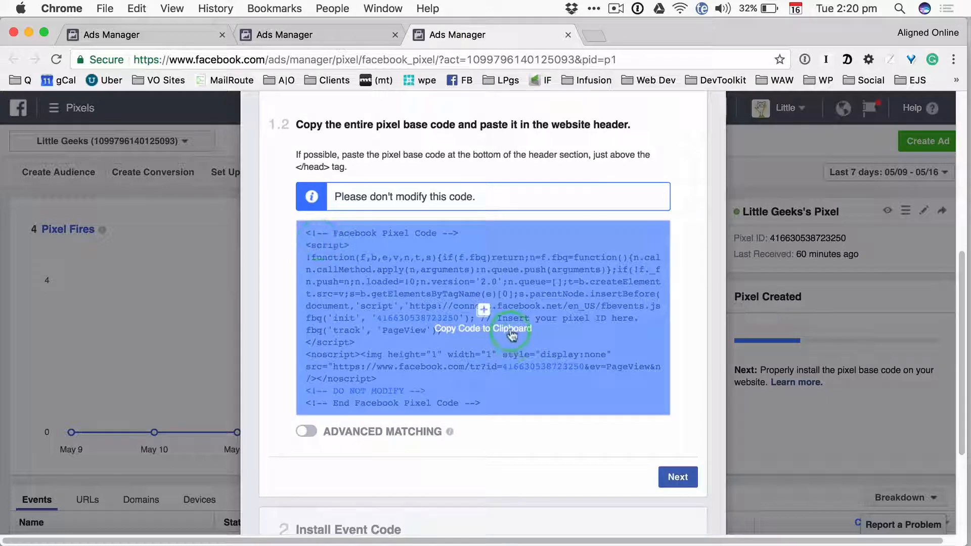
left_click(471, 328)
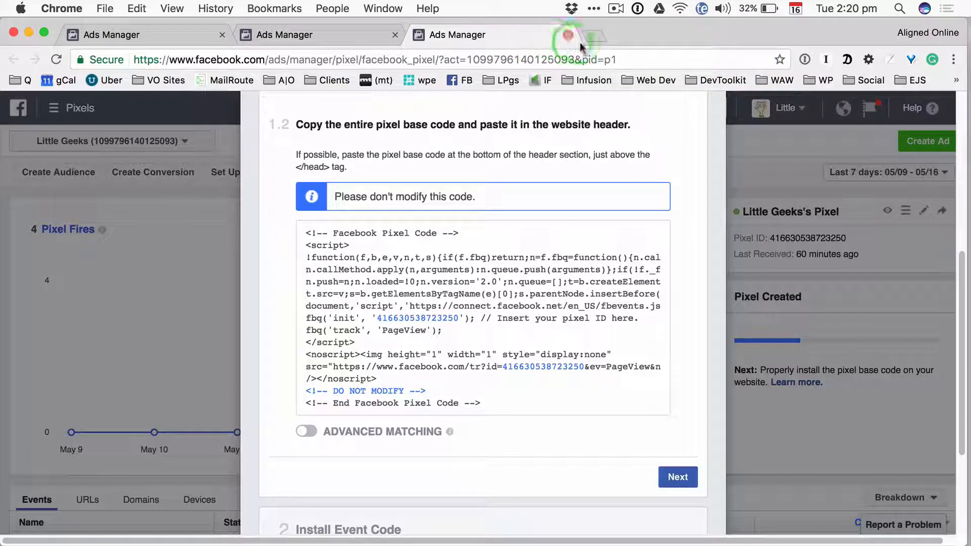
Go to leadpages.net in a new browser window and open the "Millennial" Read video training page for editing.
key("super+n")
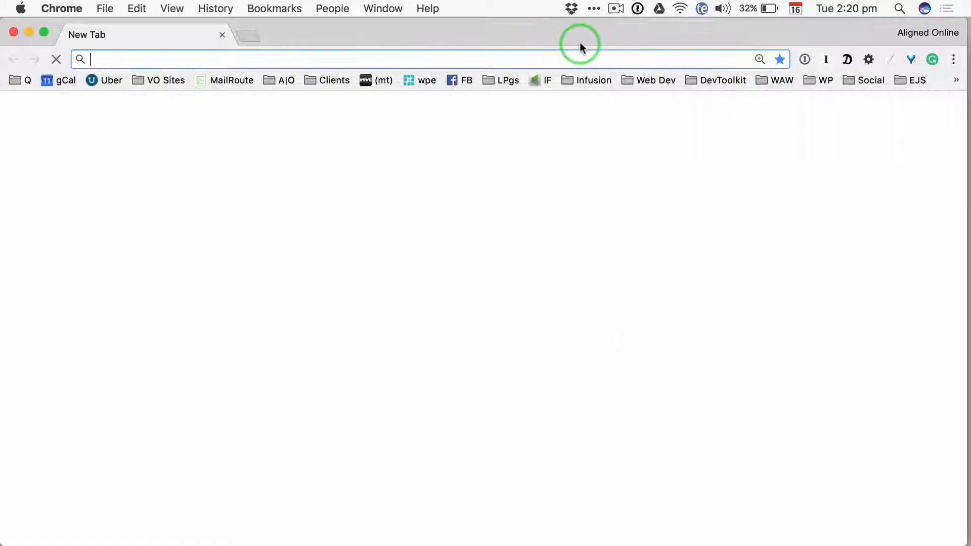
type("leadpages.net")
key("Return")
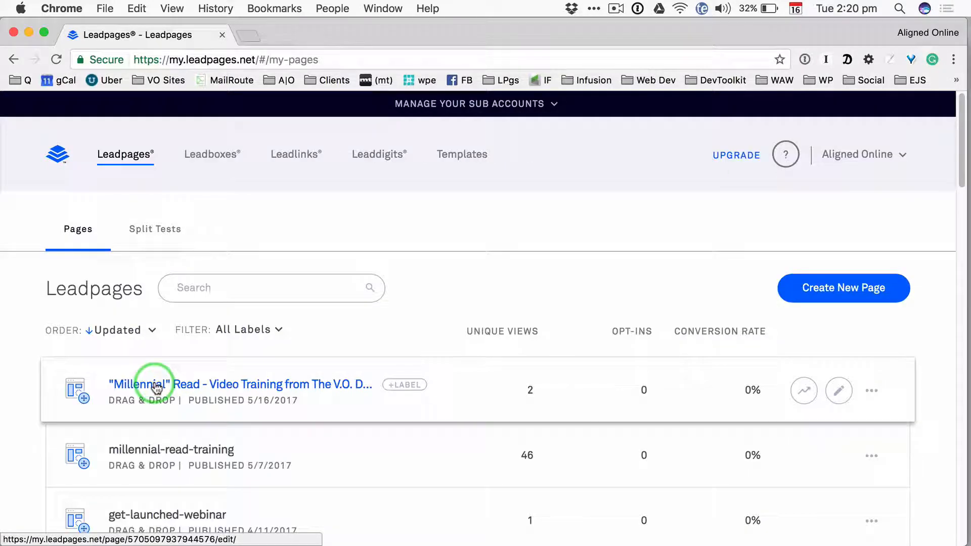
left_click(157, 388)
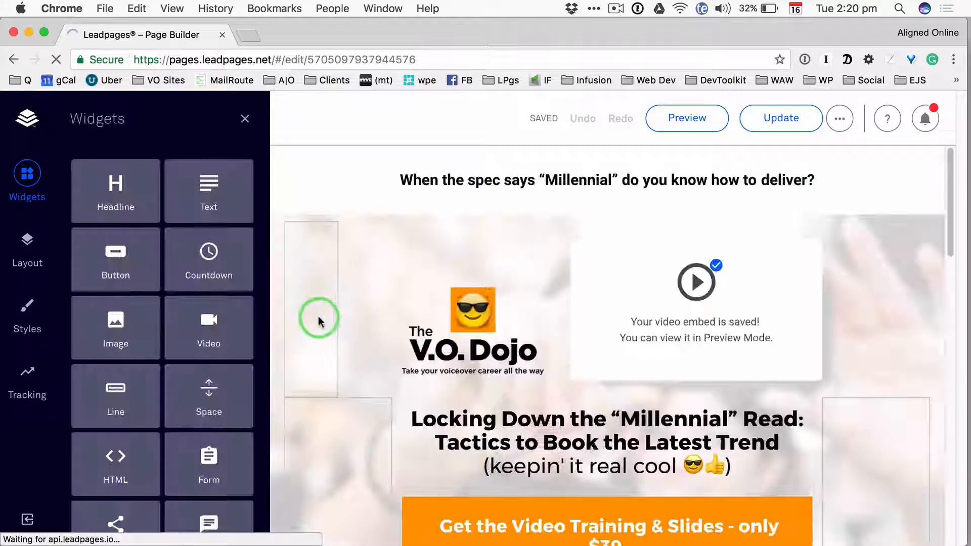
Open the page's tracking settings and look over the Facebook Open Graph title, description and thumbnail fields.
left_click(28, 379)
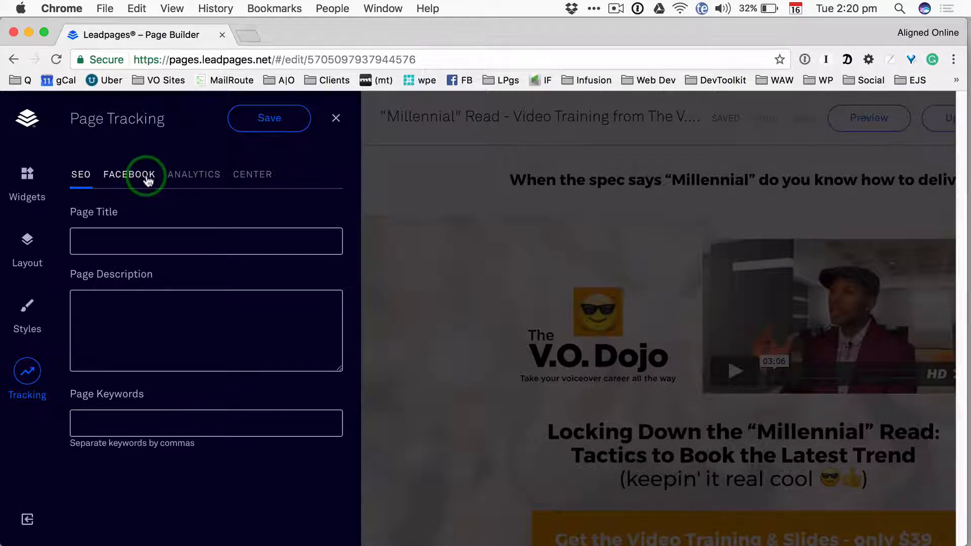
left_click(147, 180)
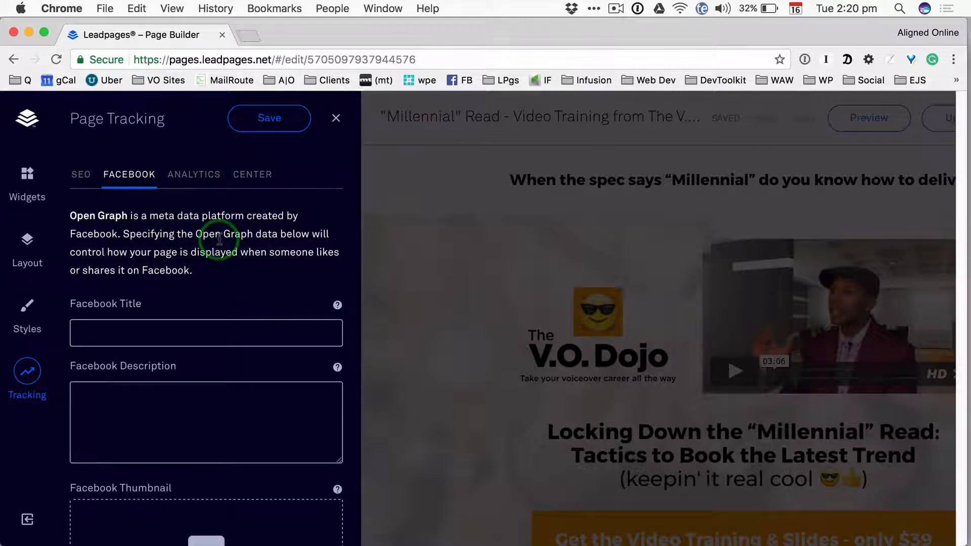
left_click(111, 434)
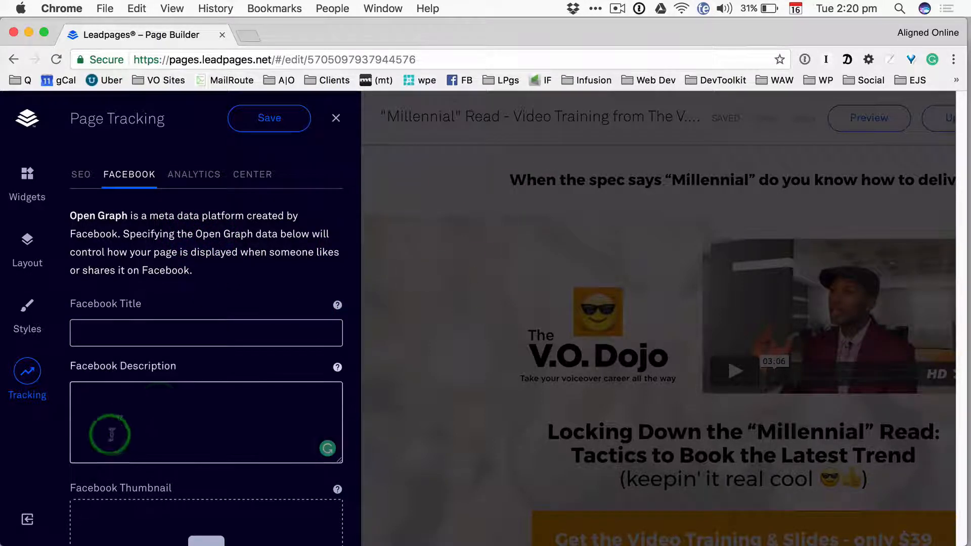
left_click(105, 335)
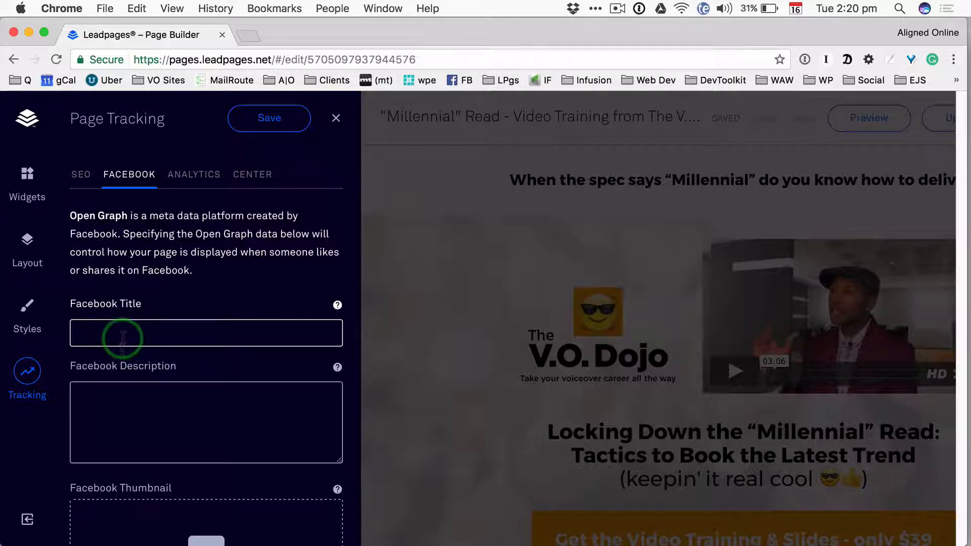
left_click(151, 403)
scroll(156, 401, "down", 4)
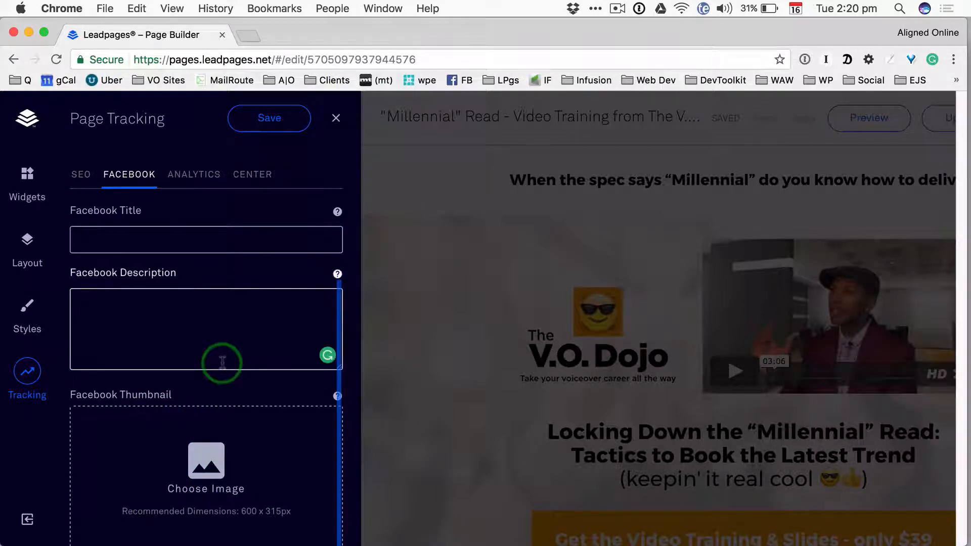
scroll(232, 299, "up", 4)
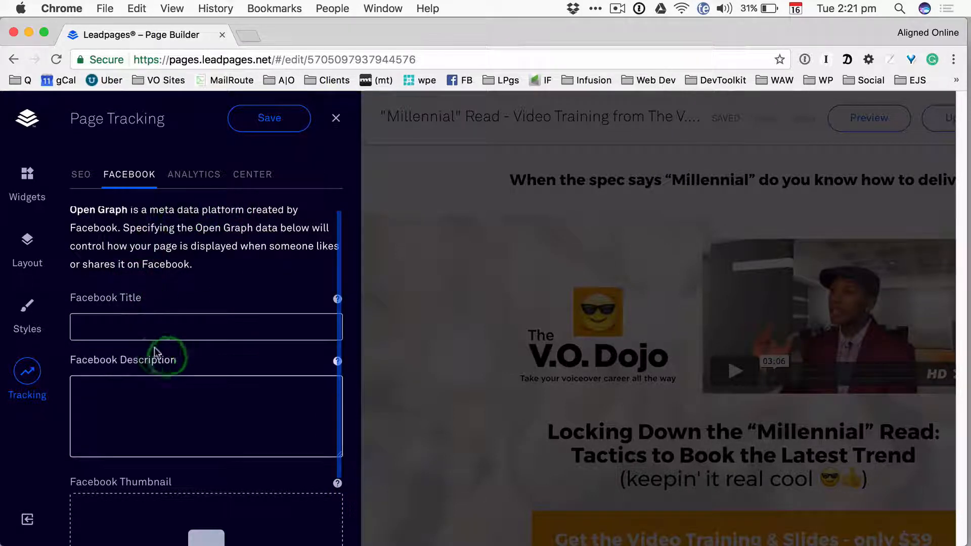
scroll(236, 228, "up", 1)
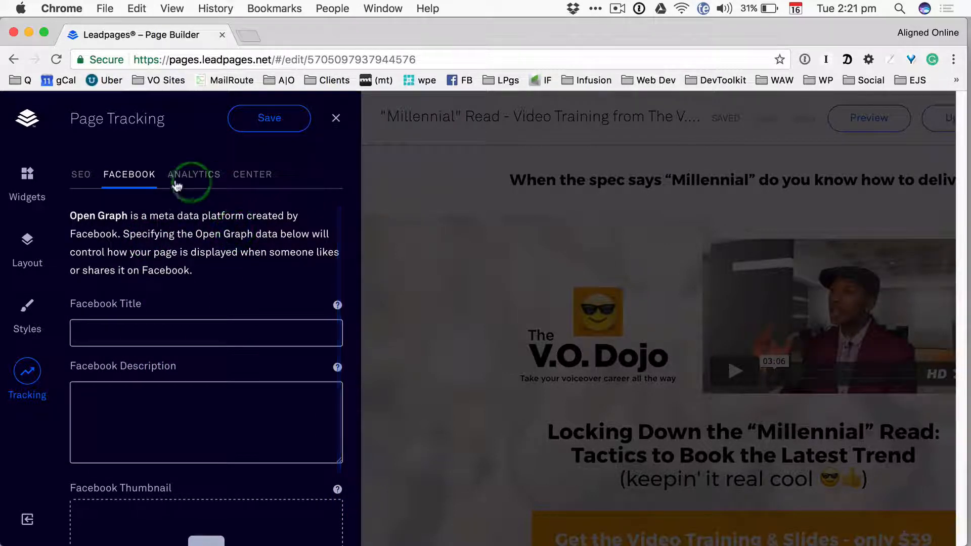
Clear the code from the Head Section Tracking Code in the analytics settings, save the tracking settings, and update the published page.
left_click(207, 178)
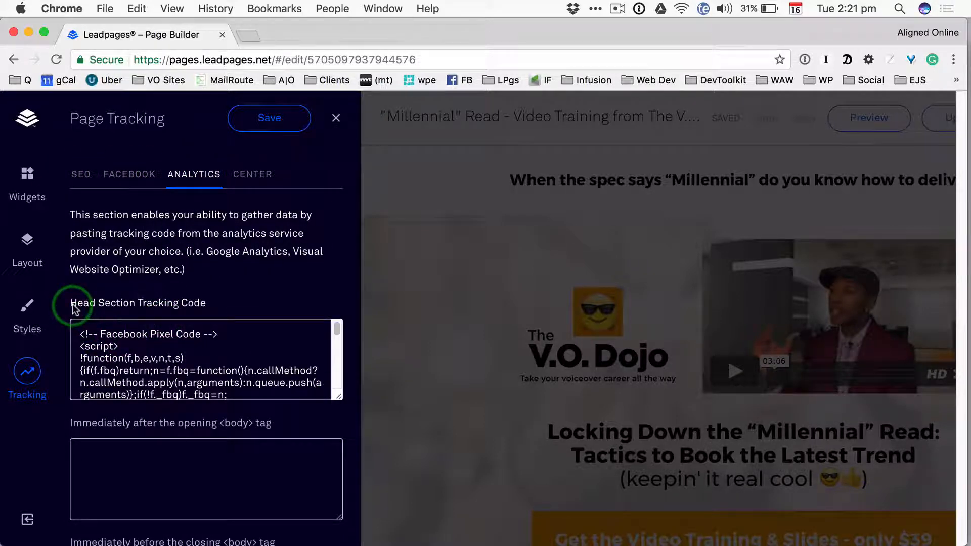
left_click(194, 320)
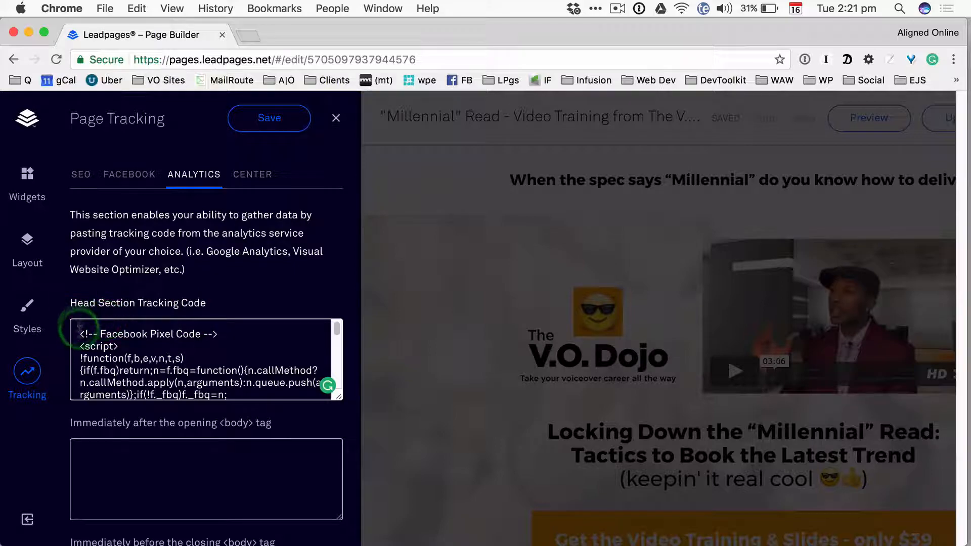
left_click_drag(80, 334, 95, 440)
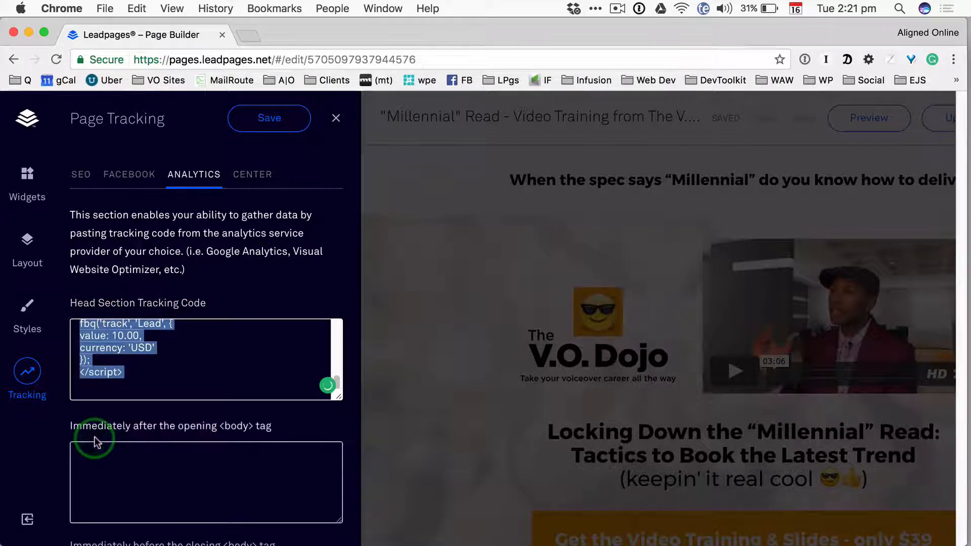
key("BackSpace")
left_click(269, 118)
left_click(763, 126)
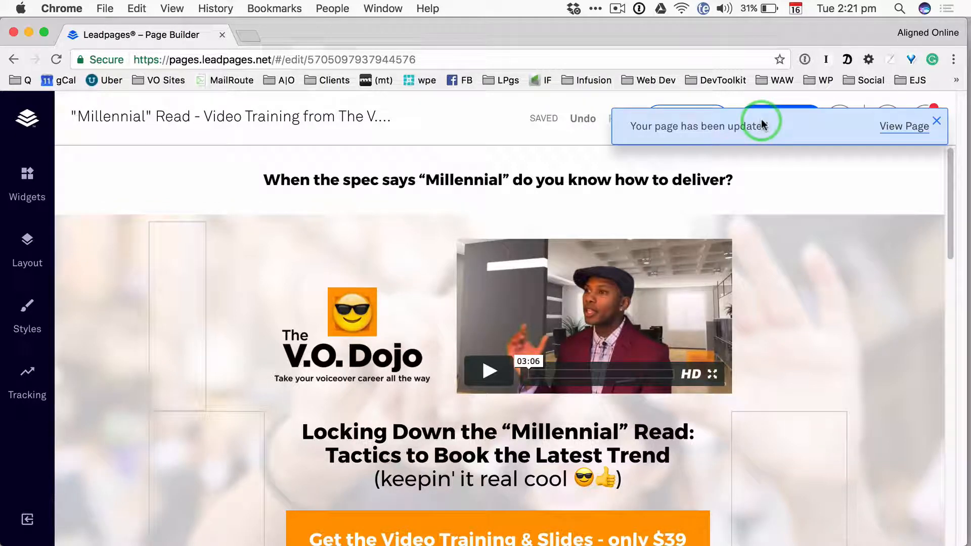
View the published Millennial Read landing page and check its detected pixel and pixel ID with Facebook Pixel Helper.
left_click(903, 125)
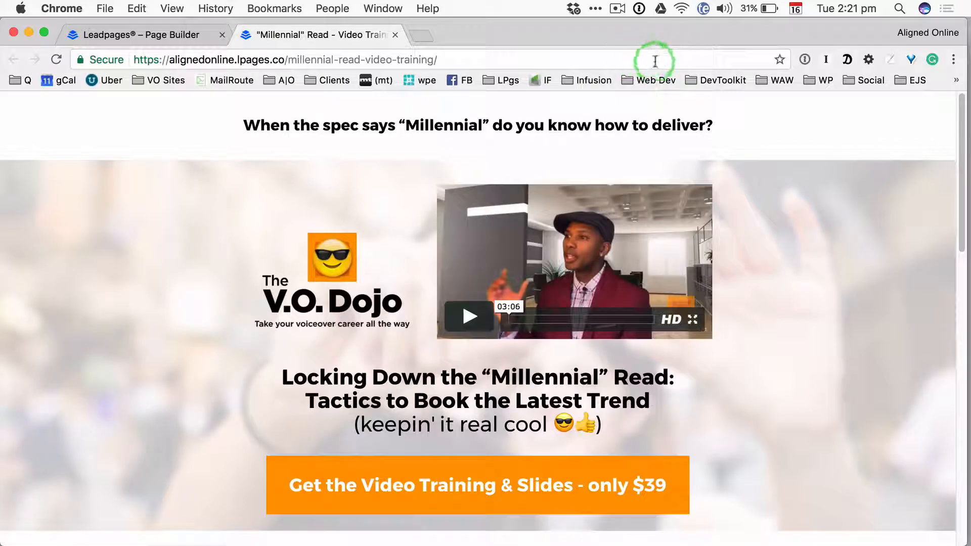
left_click(953, 61)
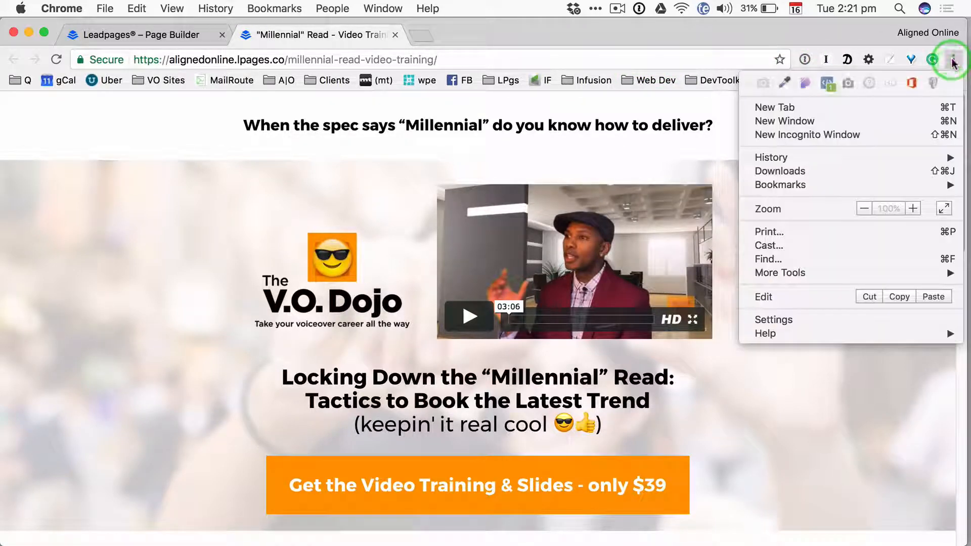
left_click(827, 84)
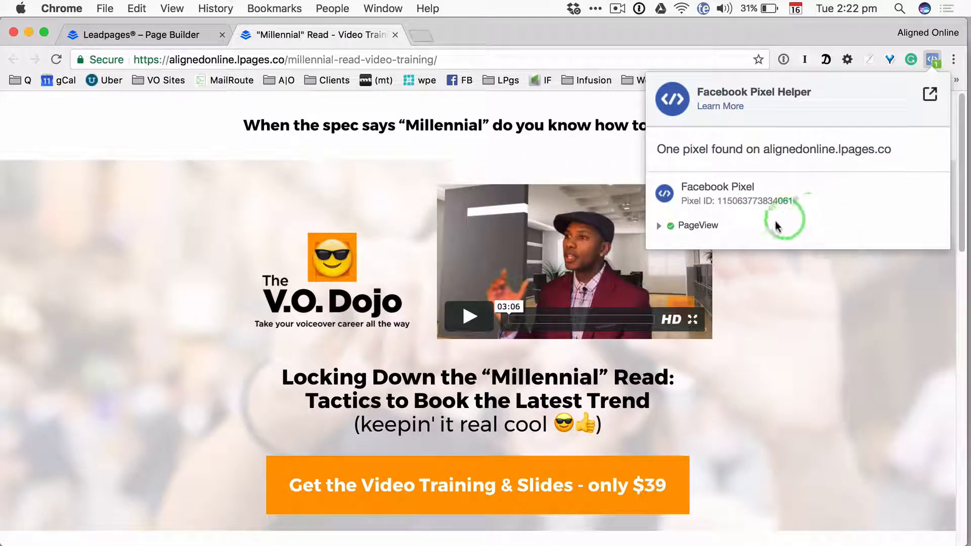
left_click_drag(718, 201, 809, 201)
Return to the pixel installation instructions, continue to the Install Event Code section, and look through the recommended standard events.
left_click(470, 61)
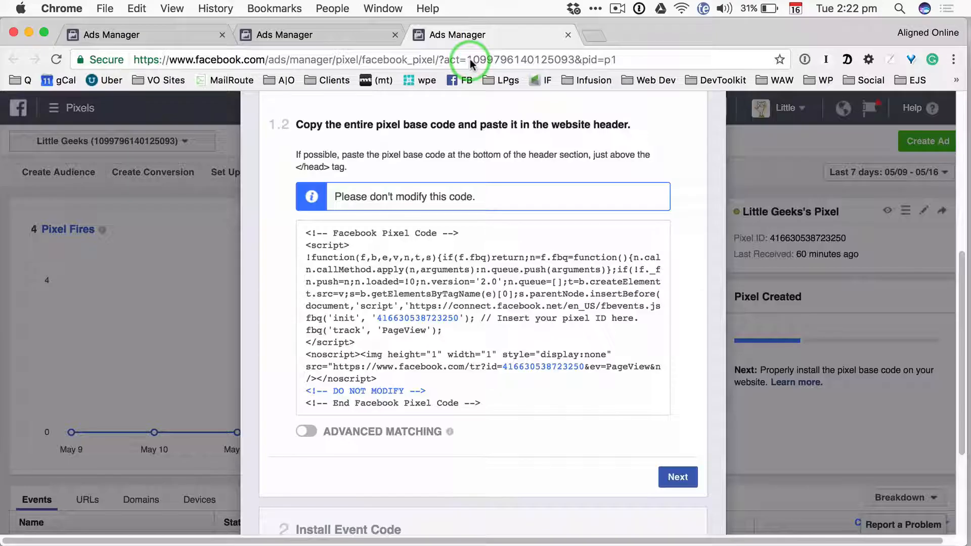
mouse_move(549, 374)
left_click(678, 476)
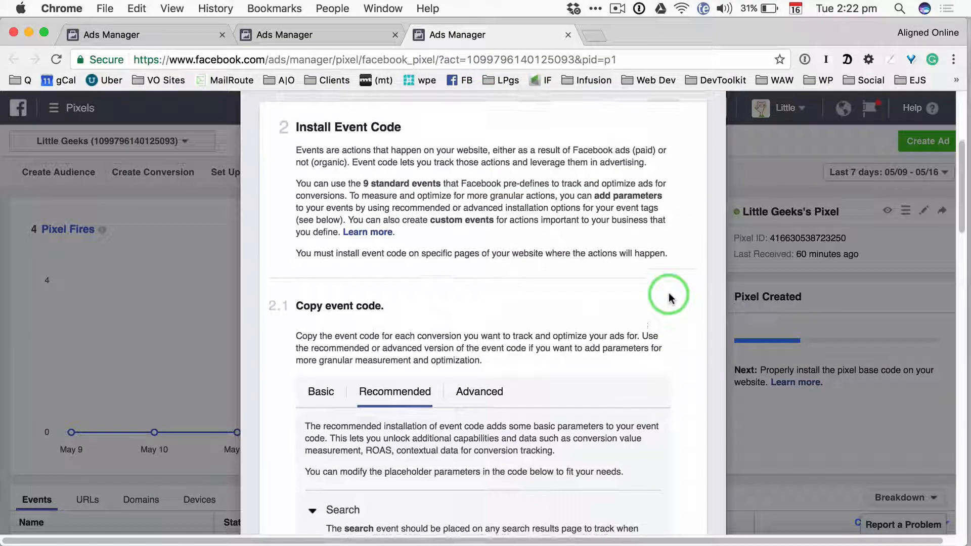
scroll(472, 390, "down", 4)
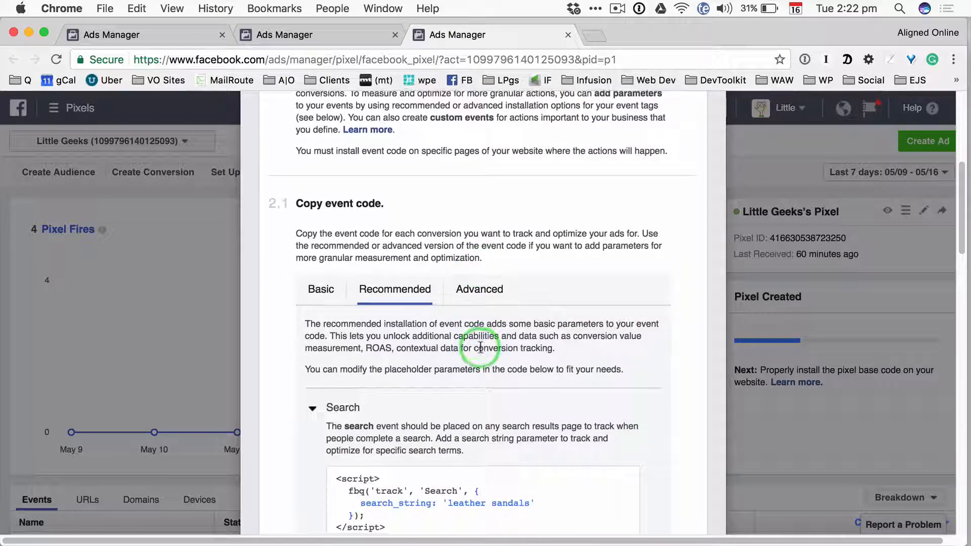
scroll(480, 347, "down", 4)
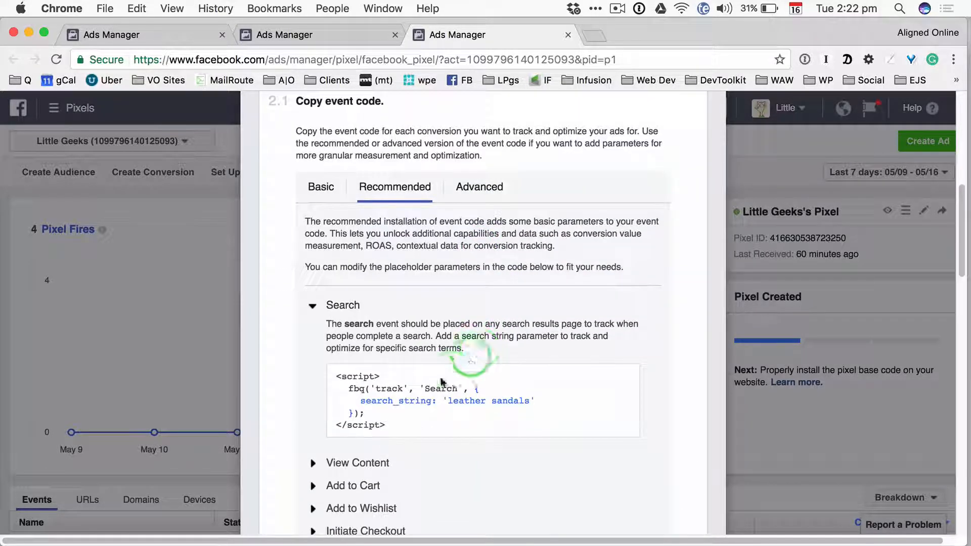
mouse_move(359, 379)
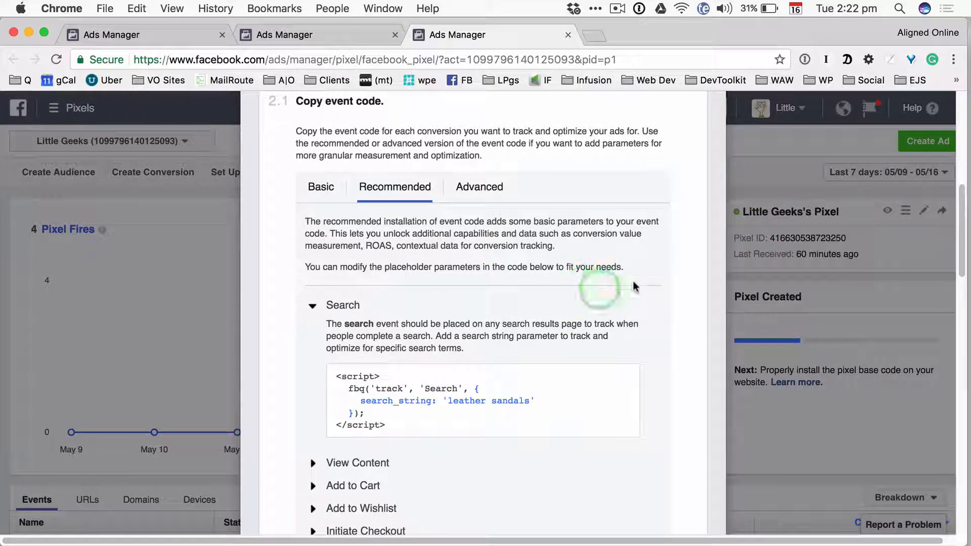
scroll(440, 354, "down", 3)
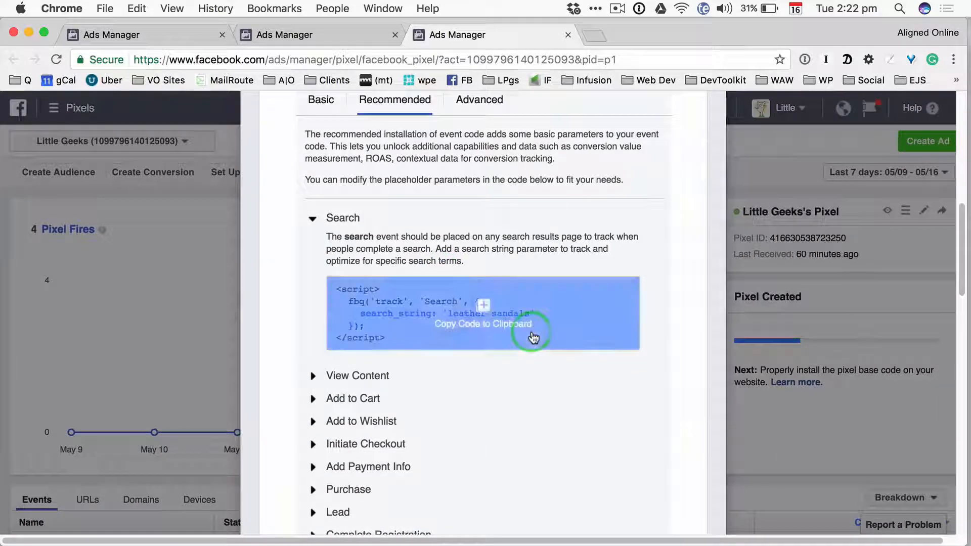
scroll(407, 430, "down", 7)
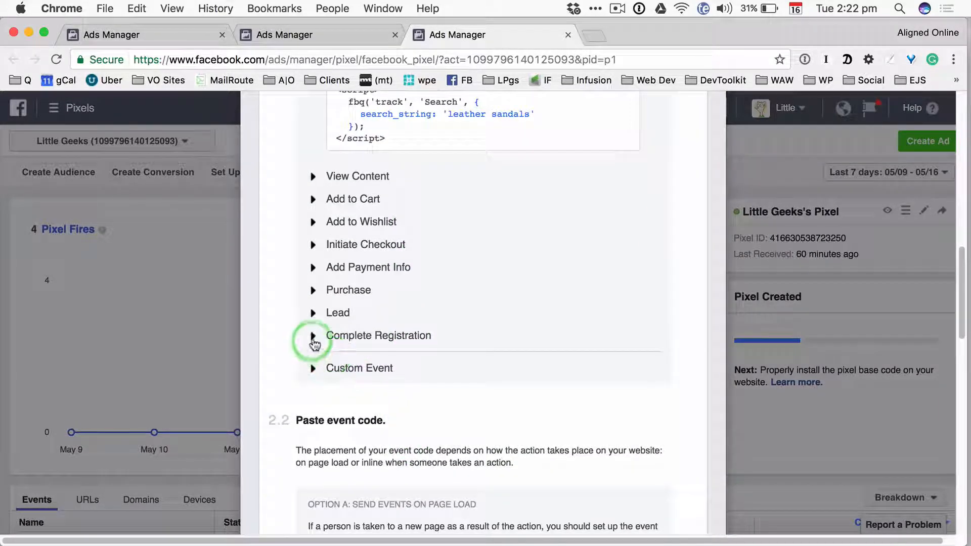
Examine the descriptions and sample code of the Complete Registration and Lead events in the event code instructions.
left_click(313, 336)
scroll(480, 328, "down", 3)
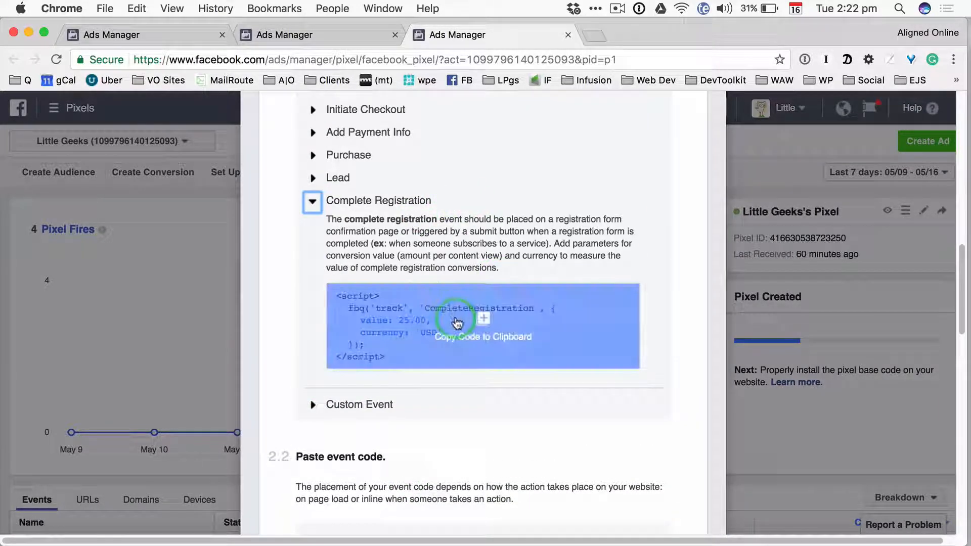
left_click(470, 320)
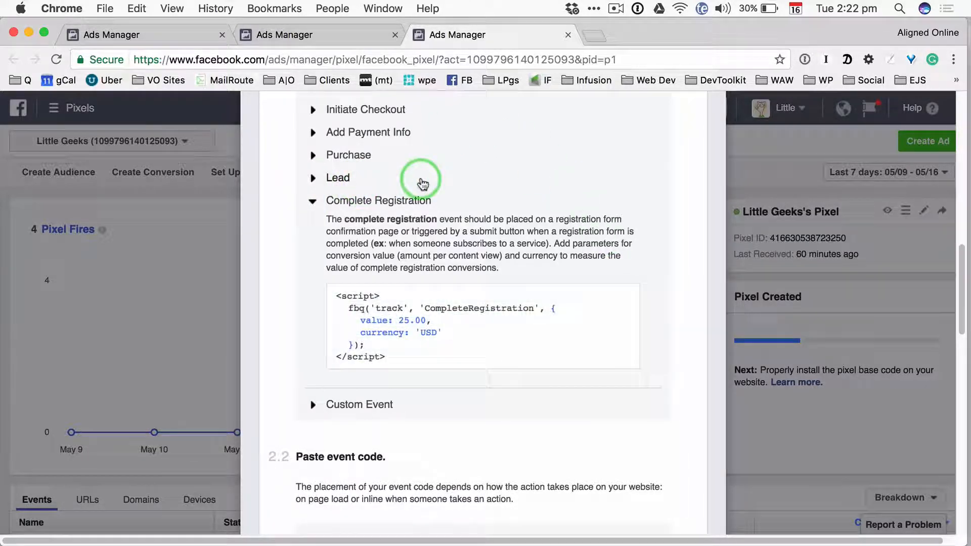
left_click(310, 181)
left_click(475, 286)
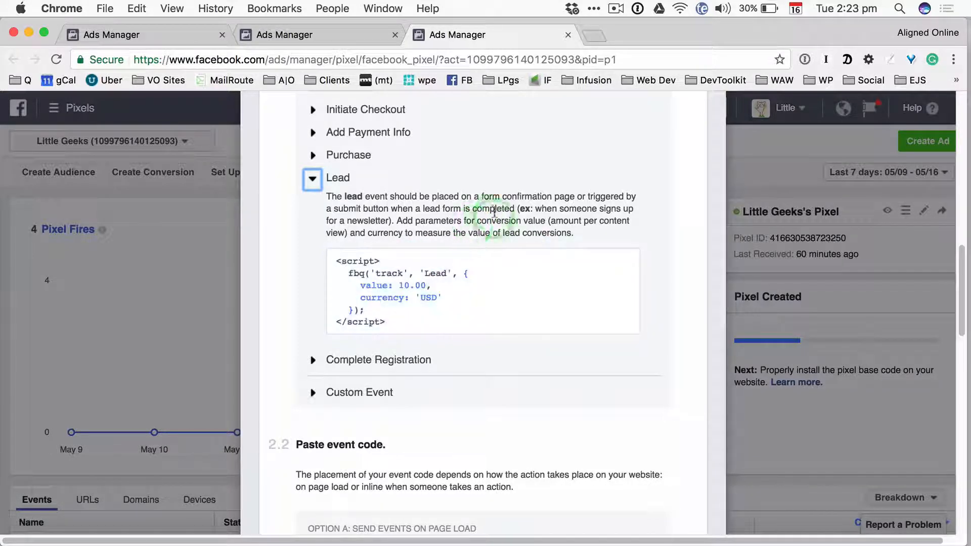
left_click(314, 362)
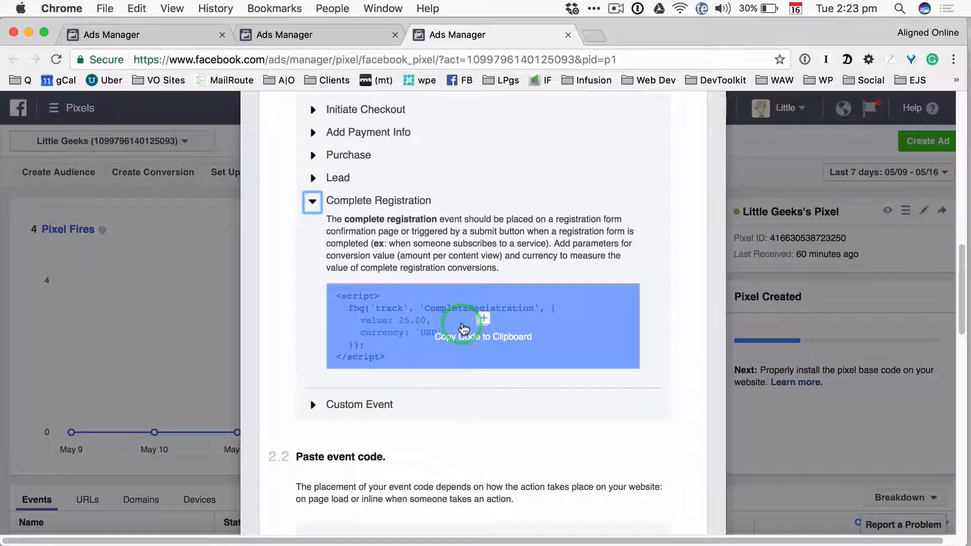
scroll(626, 369, "down", 6)
scroll(626, 369, "up", 15)
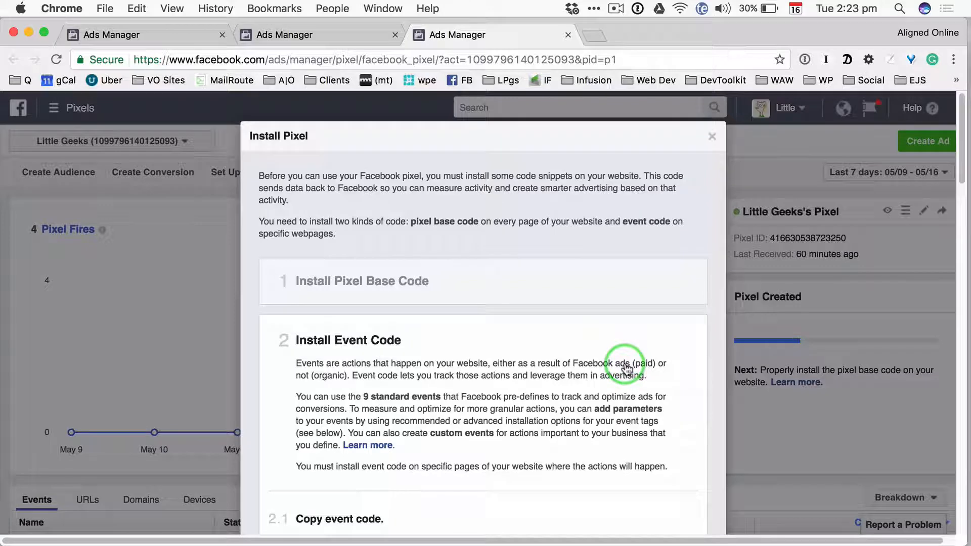
Go to the Facebook Blueprint training site at facebook.com/blueprint.
left_click(404, 61)
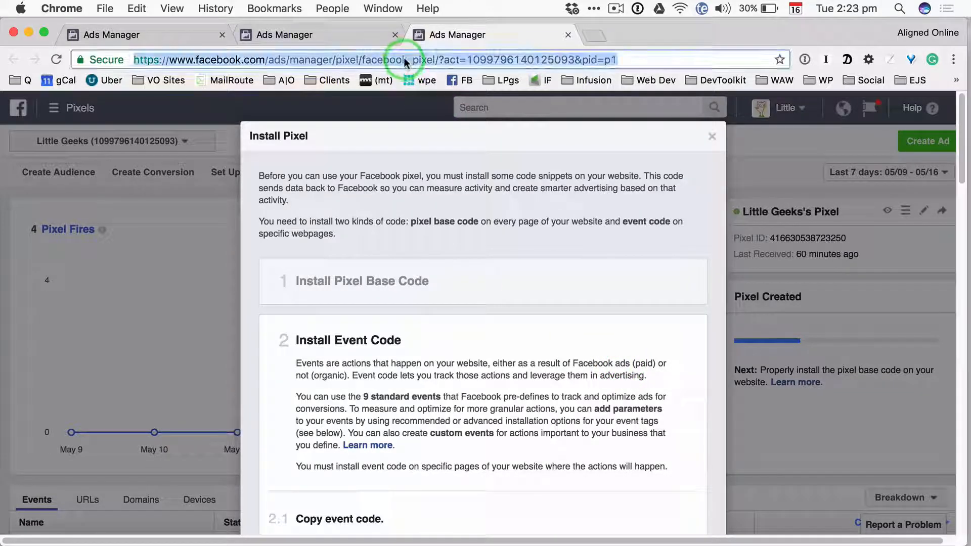
type("facebook.com")
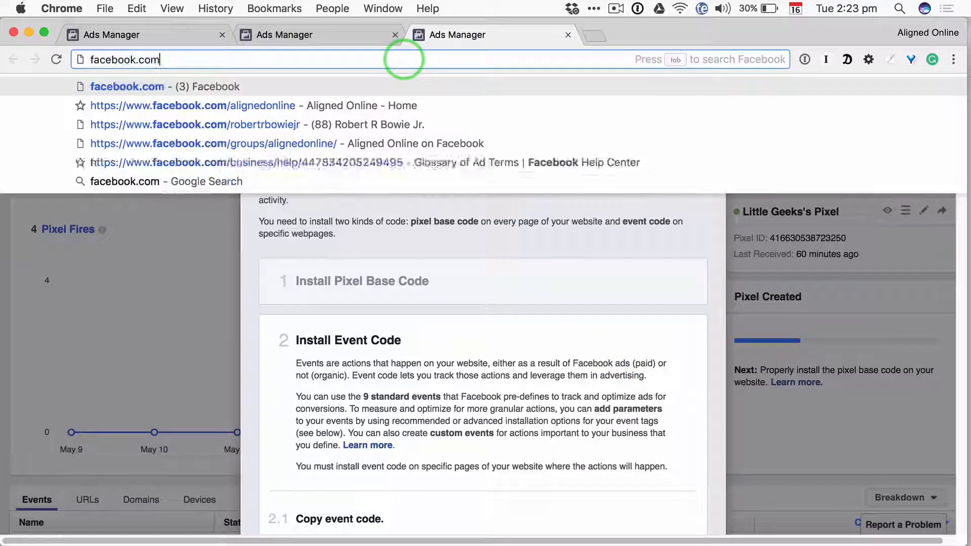
type("/br")
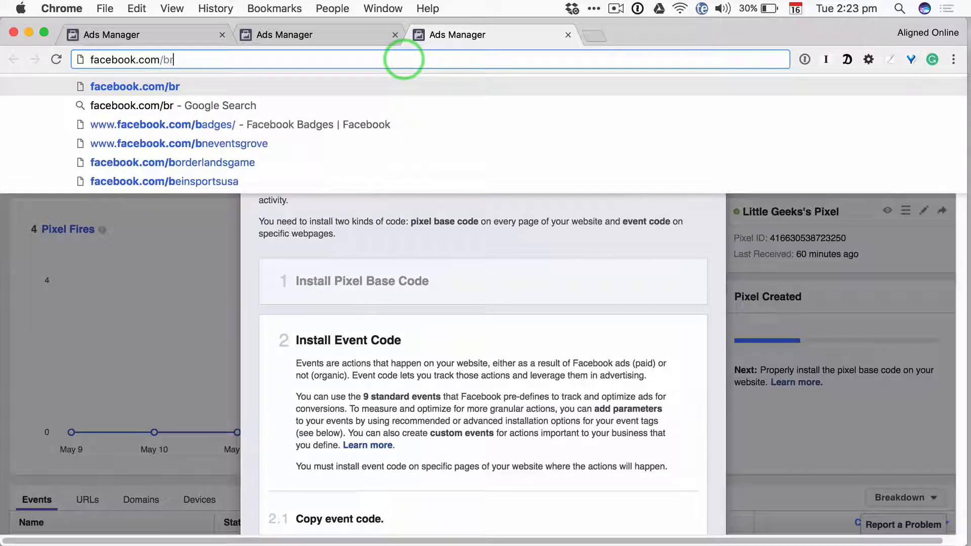
key("BackSpace")
type("lueprint")
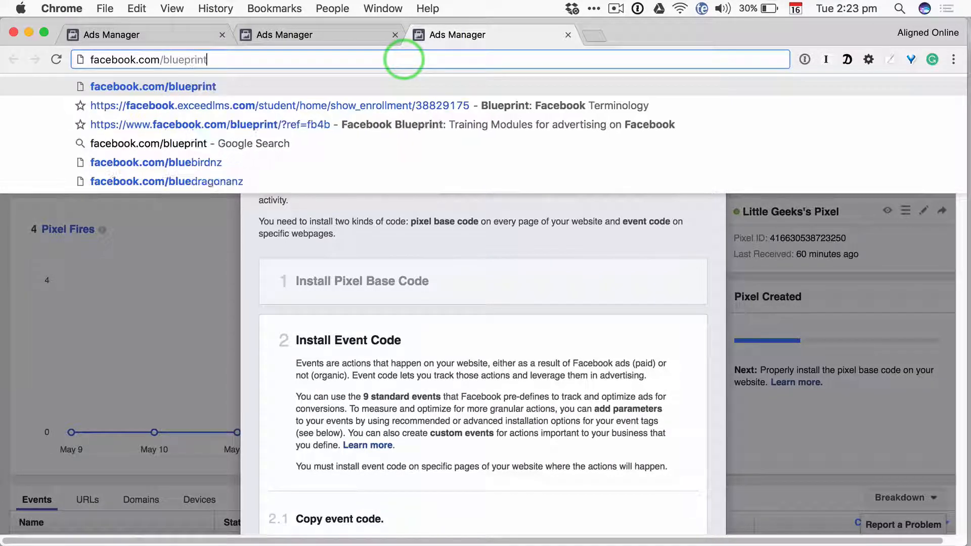
key("Return")
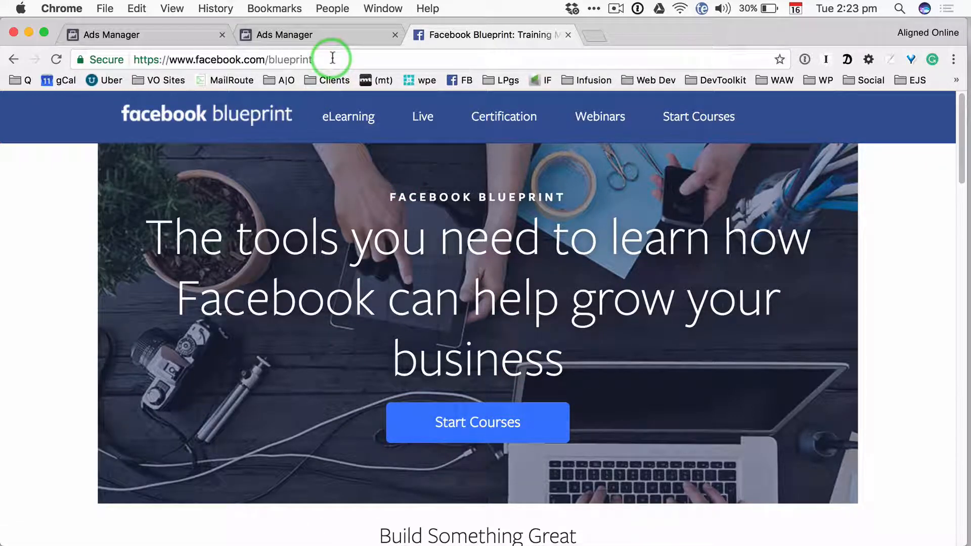
left_click(333, 58)
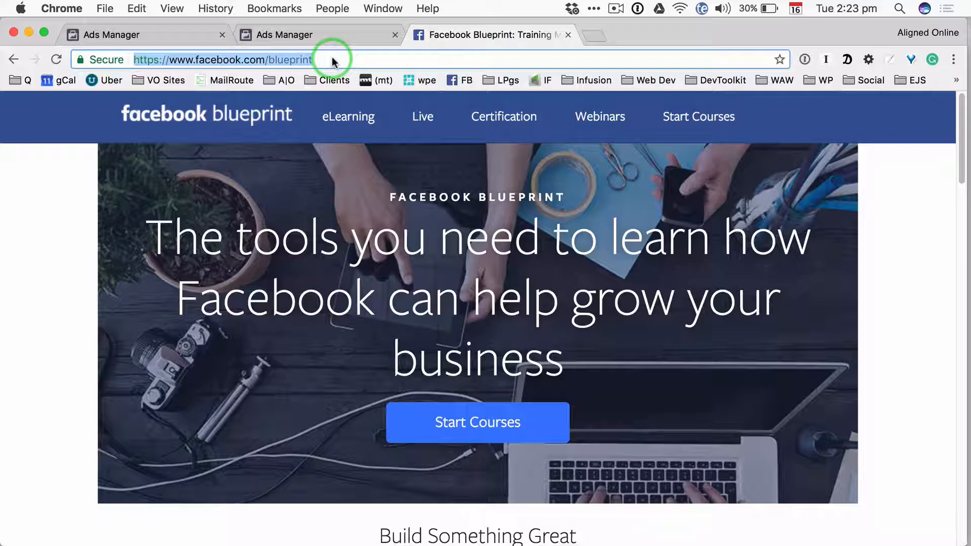
type("socialimpactconference.com/wp-admin/")
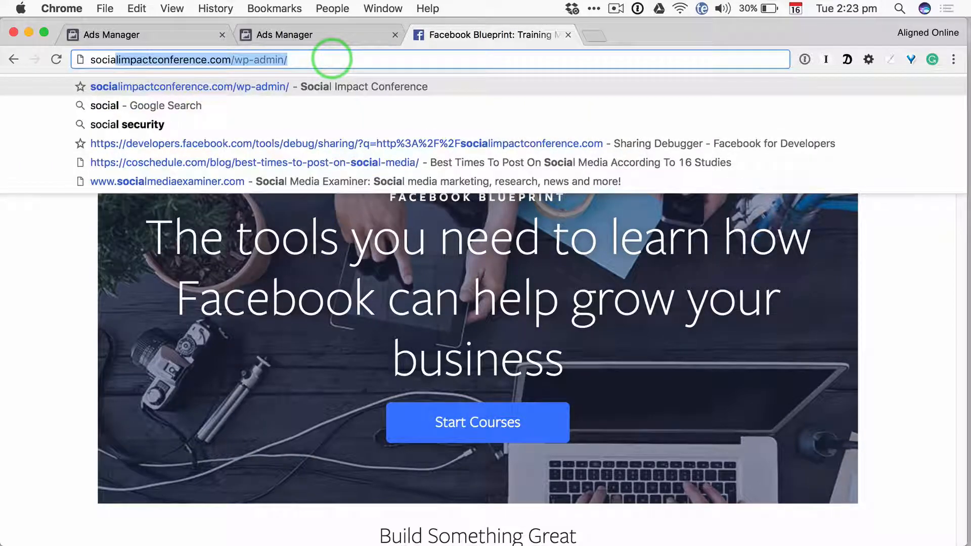
key("Return")
Look up "socialmedi" and open the suggested Social Media Examiner article on 6 tips to improve Facebook posts.
left_click(258, 60)
key("BackSpace")
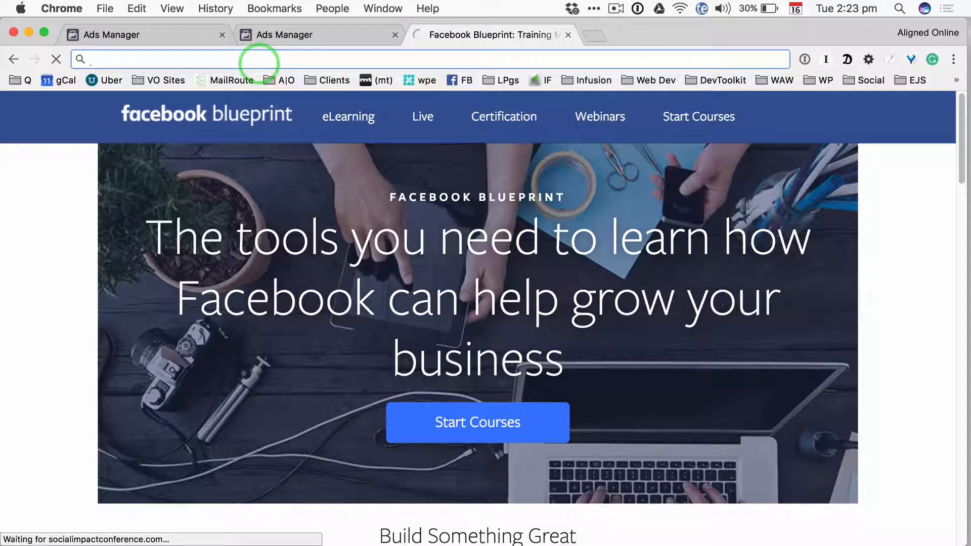
type("soca")
key("BackSpace")
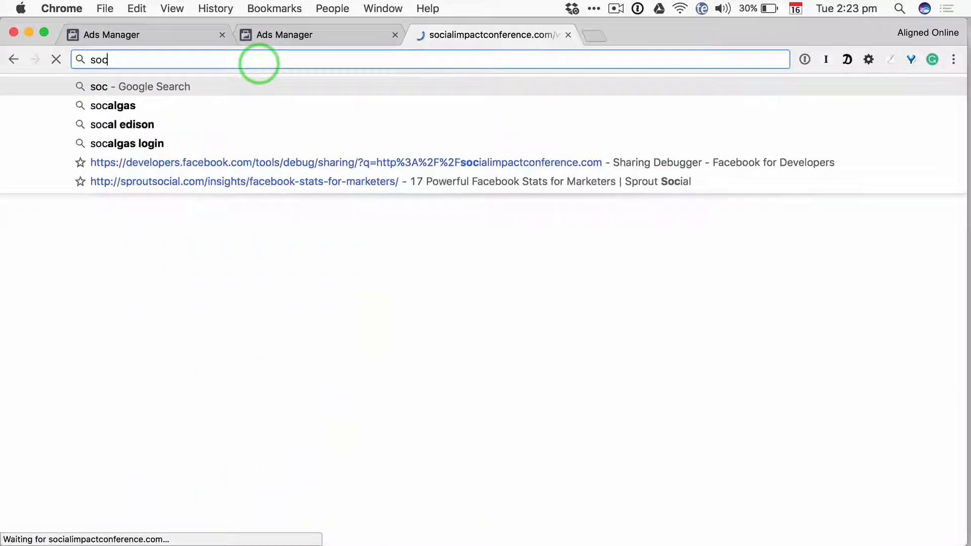
type("ialmedi")
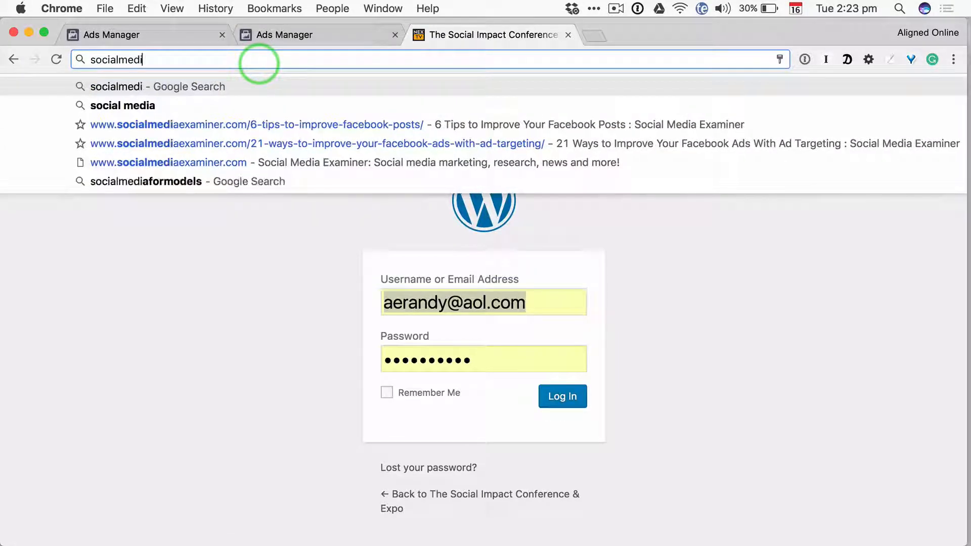
key("Down")
key("Down")
key("Return")
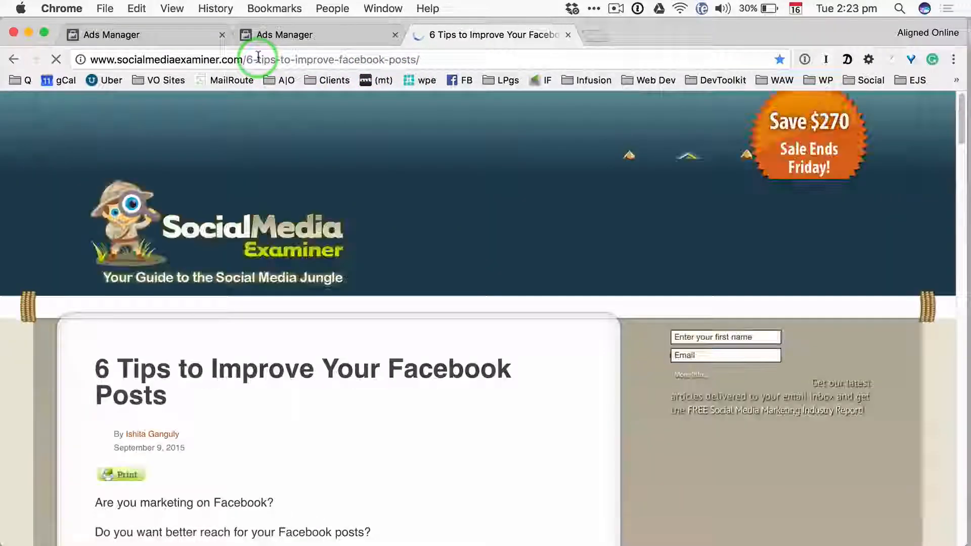
left_click(256, 58)
left_click(255, 60)
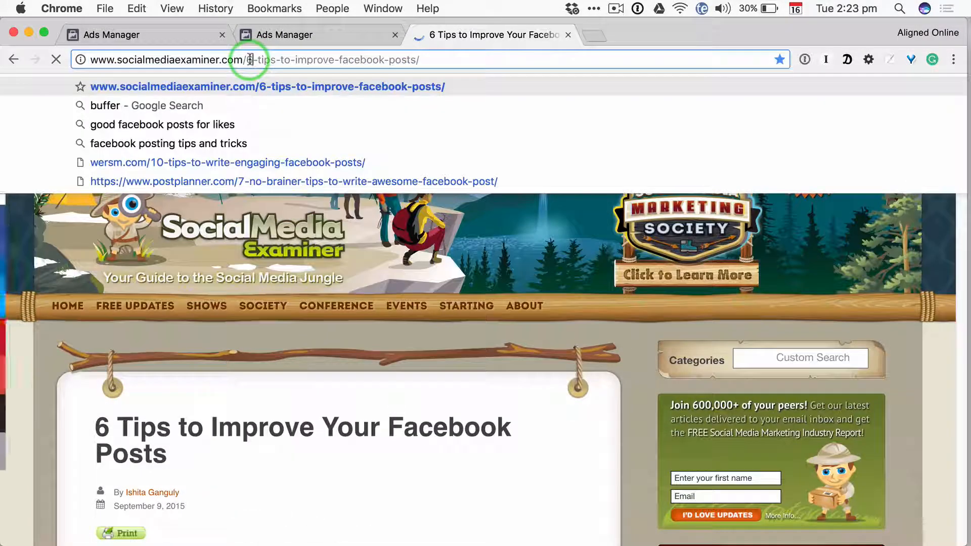
left_click_drag(249, 60, 373, 137)
key("BackSpace")
key("Return")
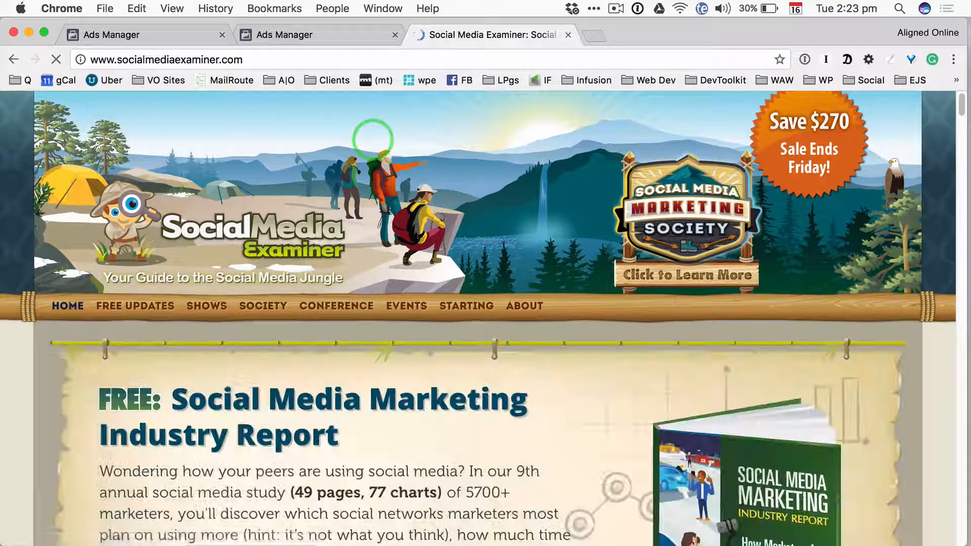
scroll(376, 467, "down", 15)
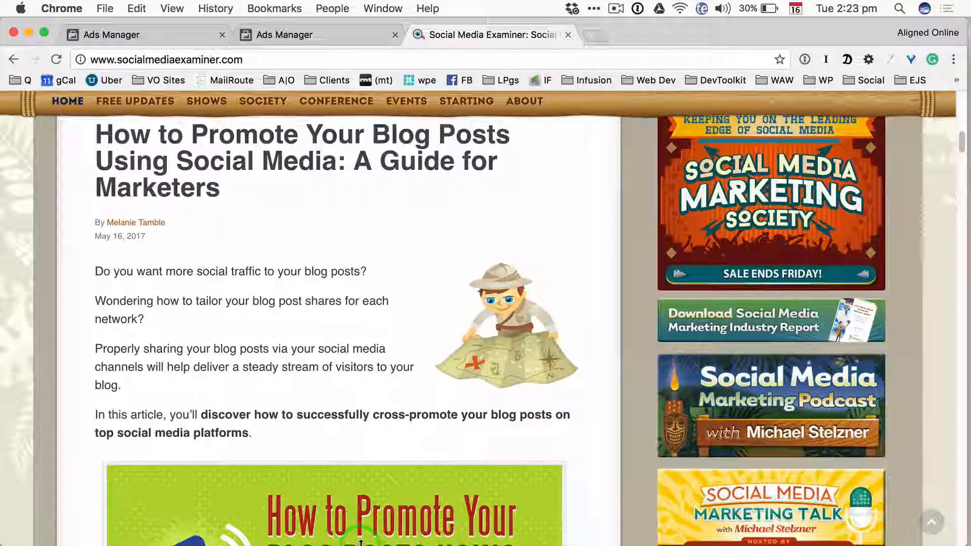